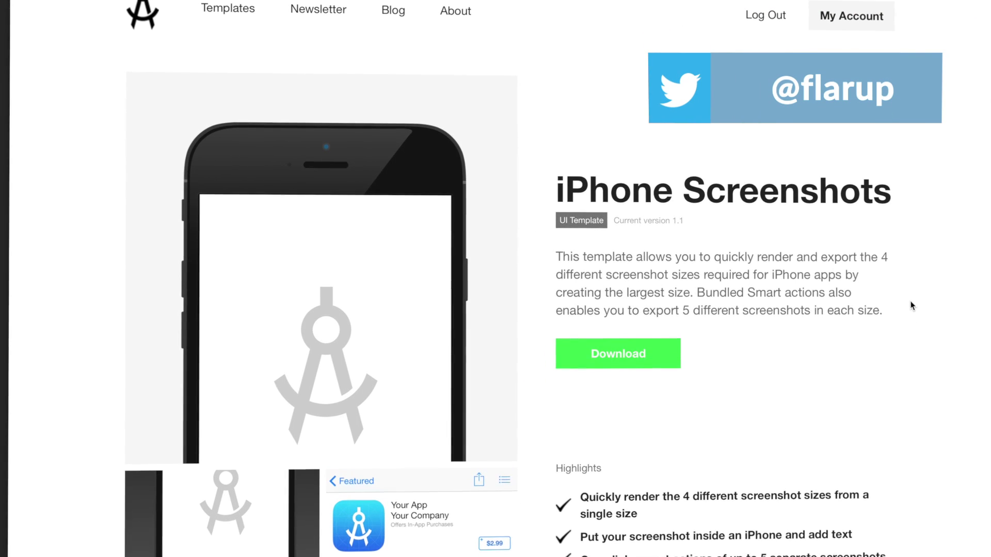
Download the ApplyPixels iPhone Screenshots template with the green Download button.
click(666, 357)
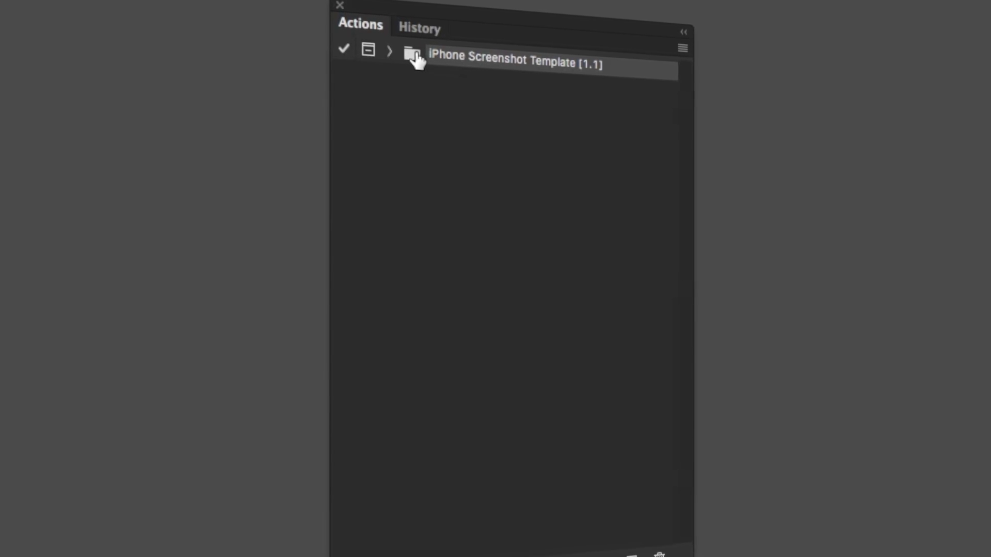
Run the Export 5 Screenshots [All Sizes] action and check the exported Screenshot-750x1334.png files.
click(386, 56)
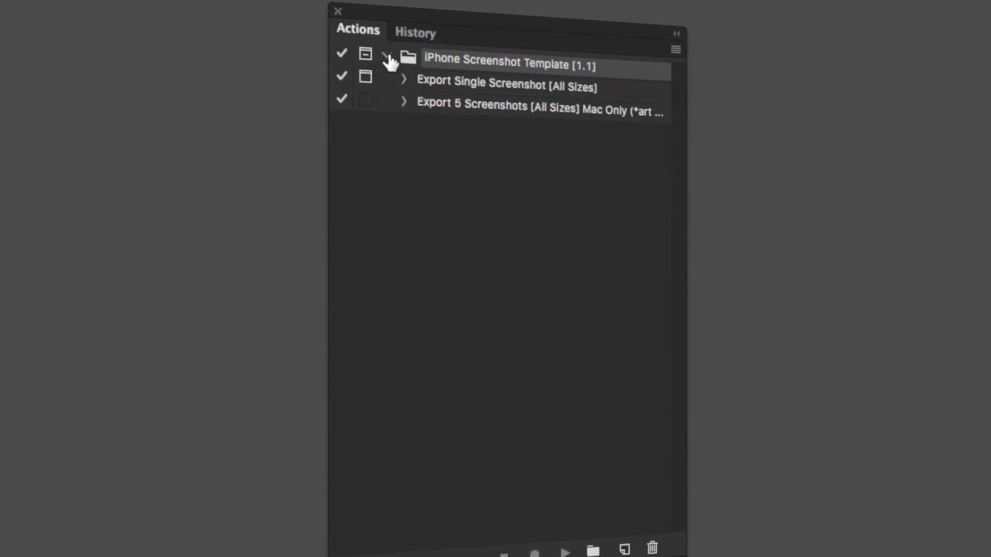
click(416, 83)
click(421, 108)
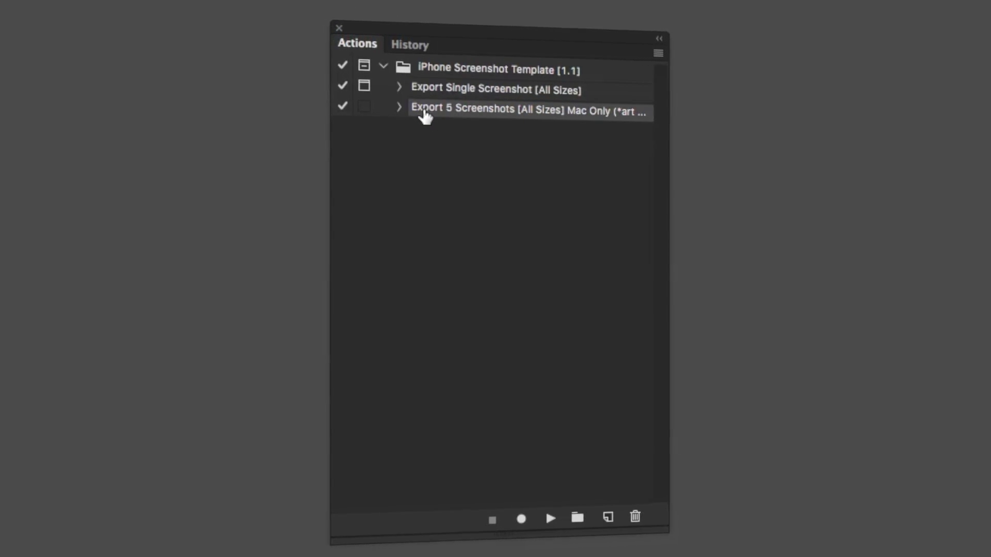
click(547, 509)
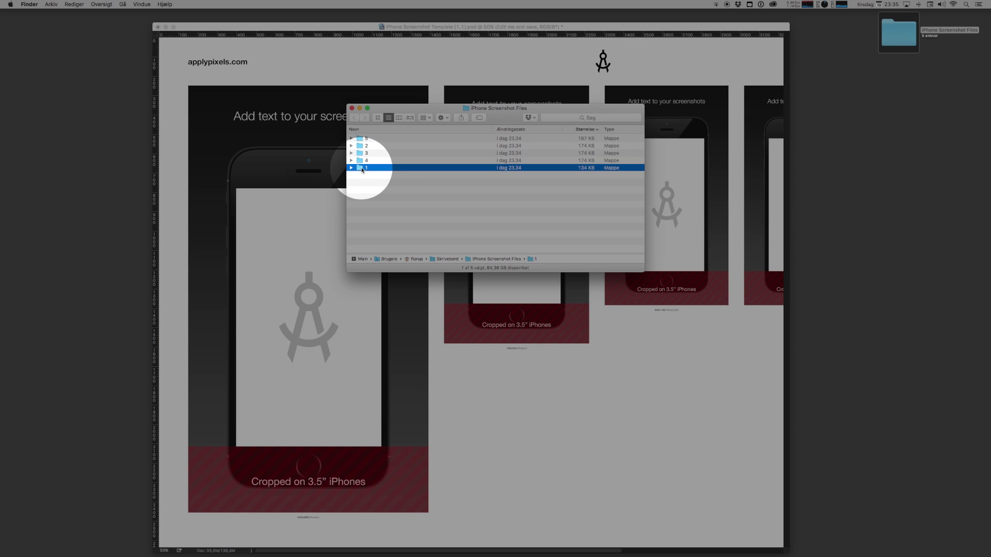
key(Right)
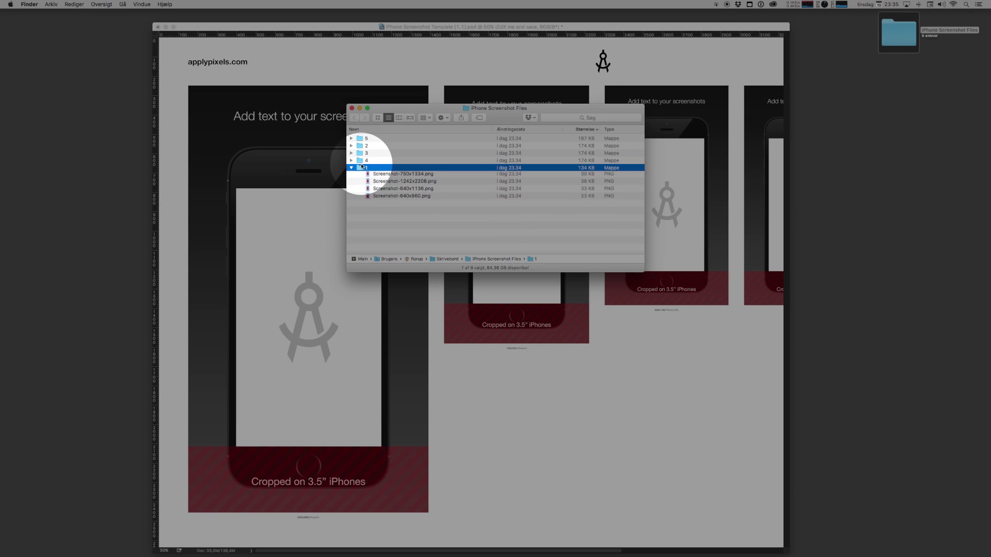
click(392, 176)
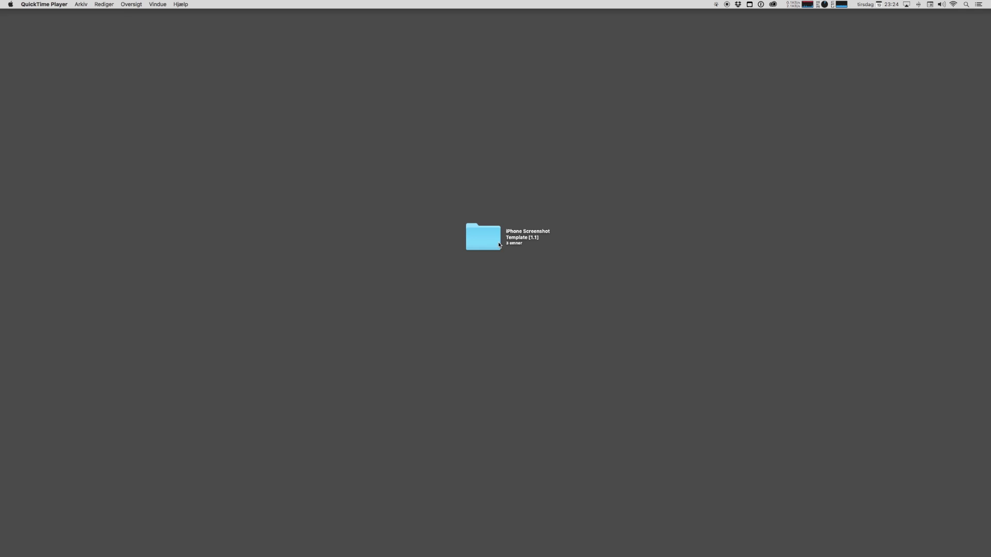
Open the downloaded template folder and install its .atn action file in Photoshop.
double_click(488, 237)
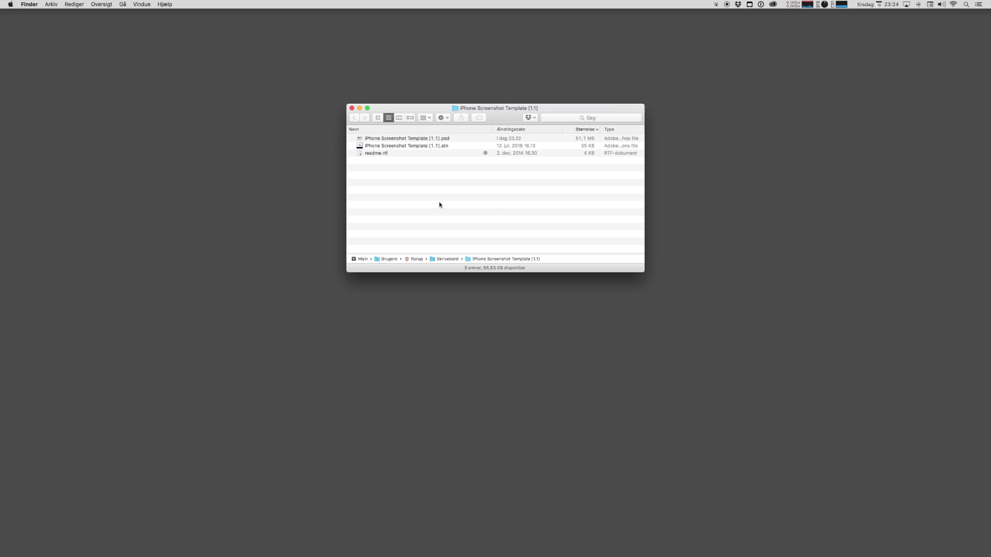
double_click(439, 147)
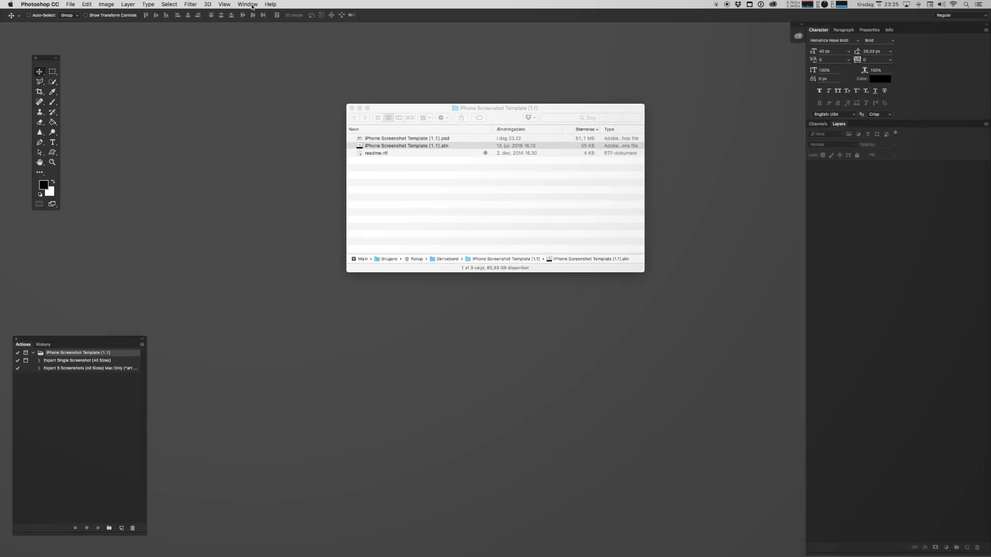
Show the Actions panel, open iPhone Screenshot Template [1.1].psd, and hide its guides.
click(251, 4)
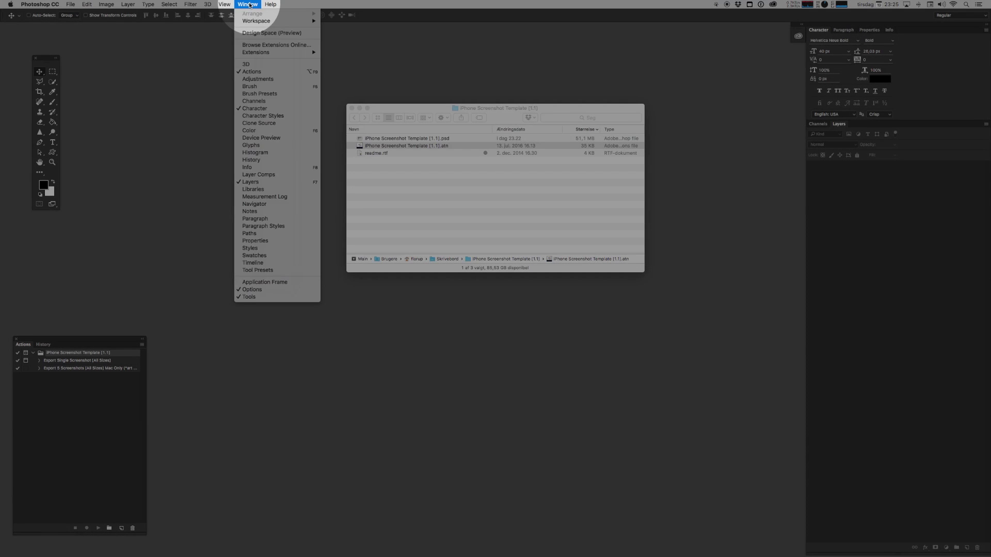
click(252, 71)
click(442, 146)
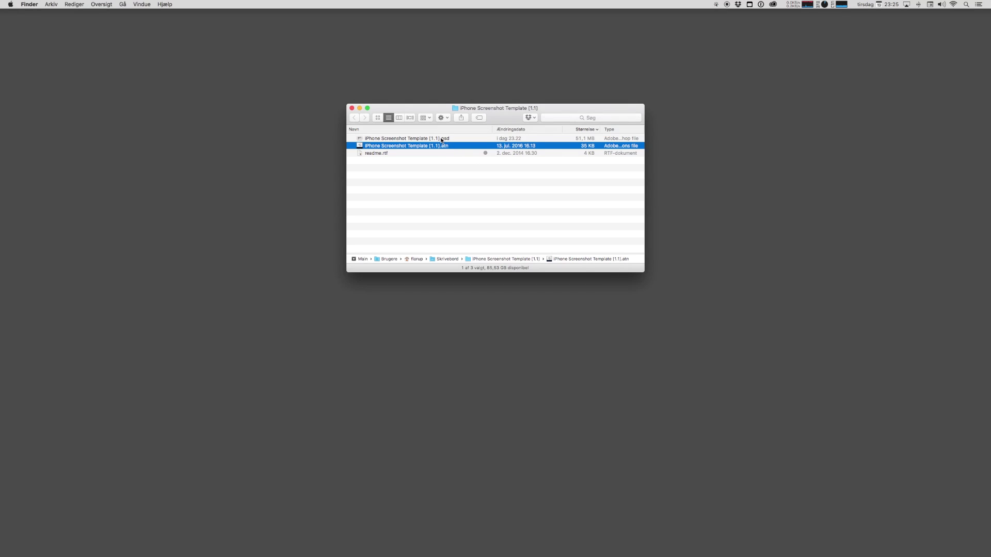
double_click(433, 139)
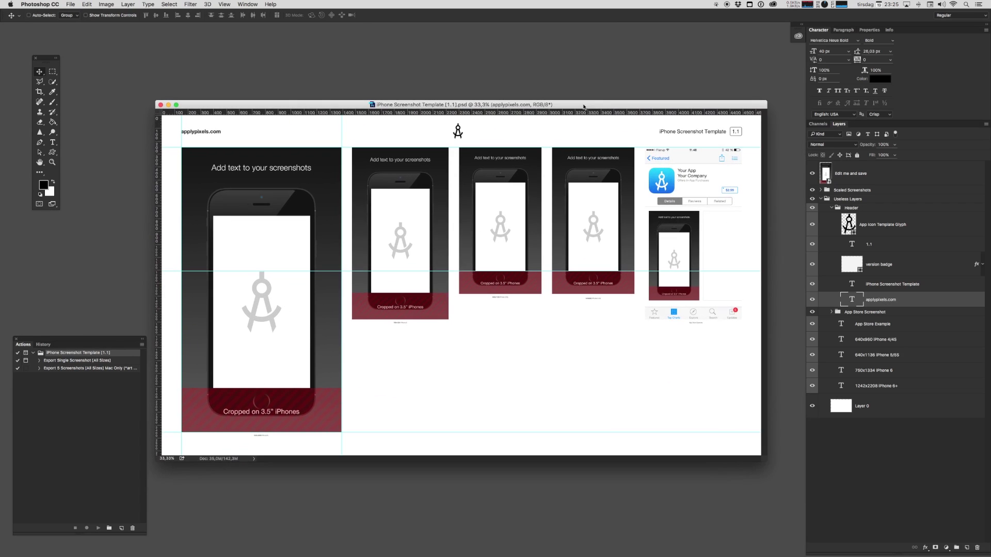
key(super+semicolon)
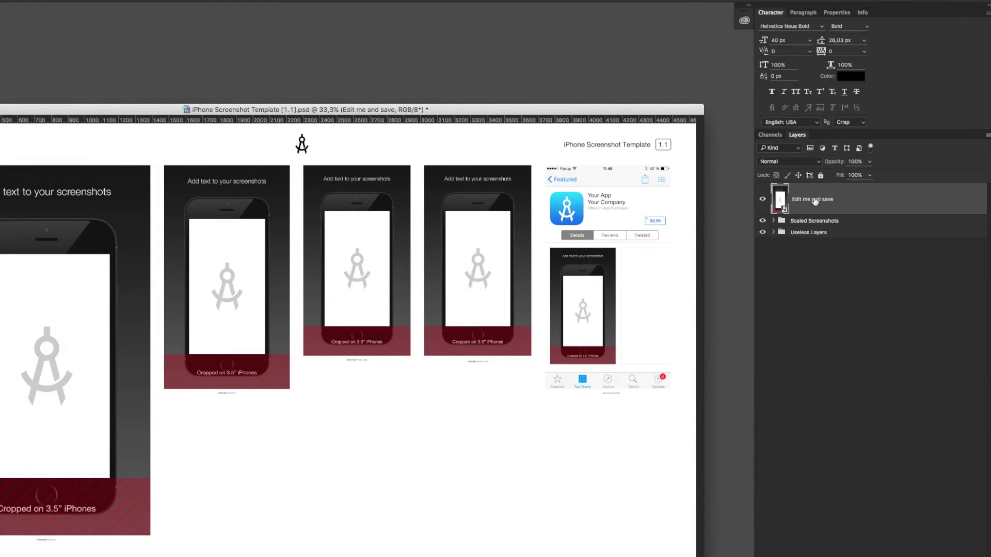
Edit the contents of the Edit me and save layer and maximize the screenshots.psb window.
right_click(814, 199)
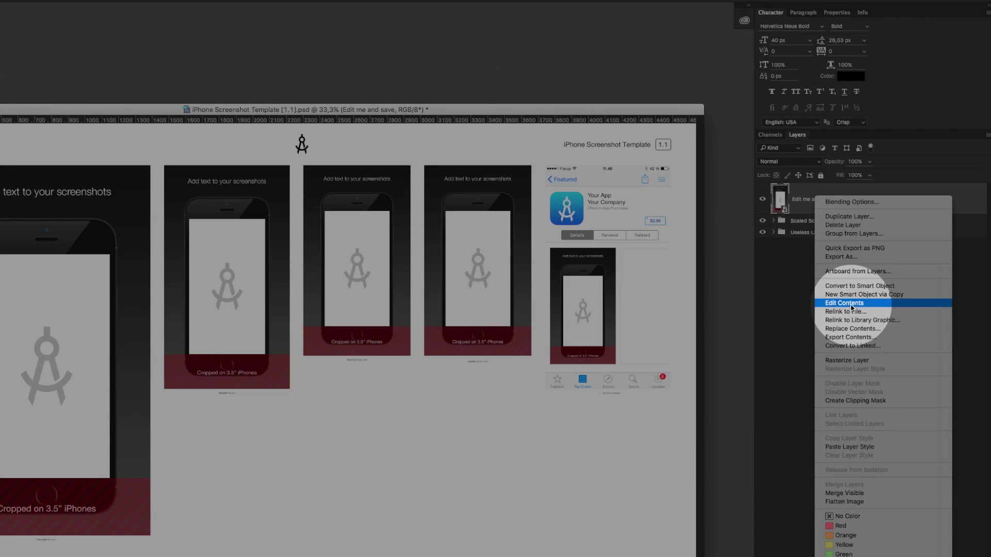
click(851, 305)
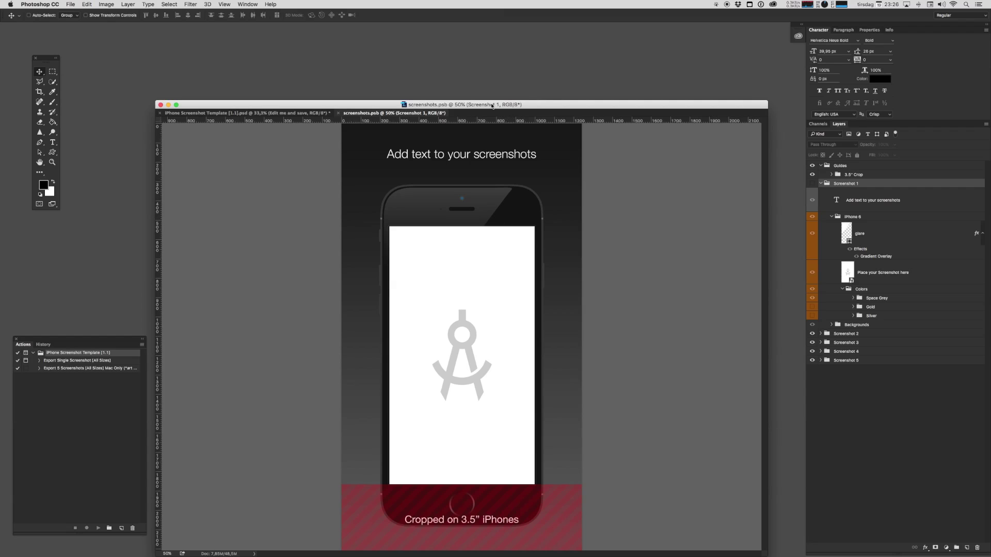
double_click(460, 104)
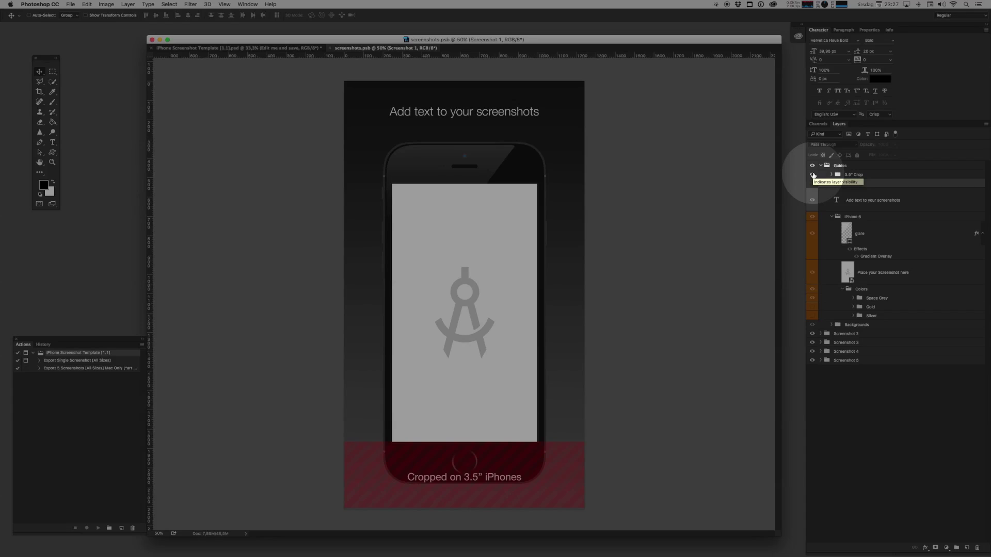
click(821, 183)
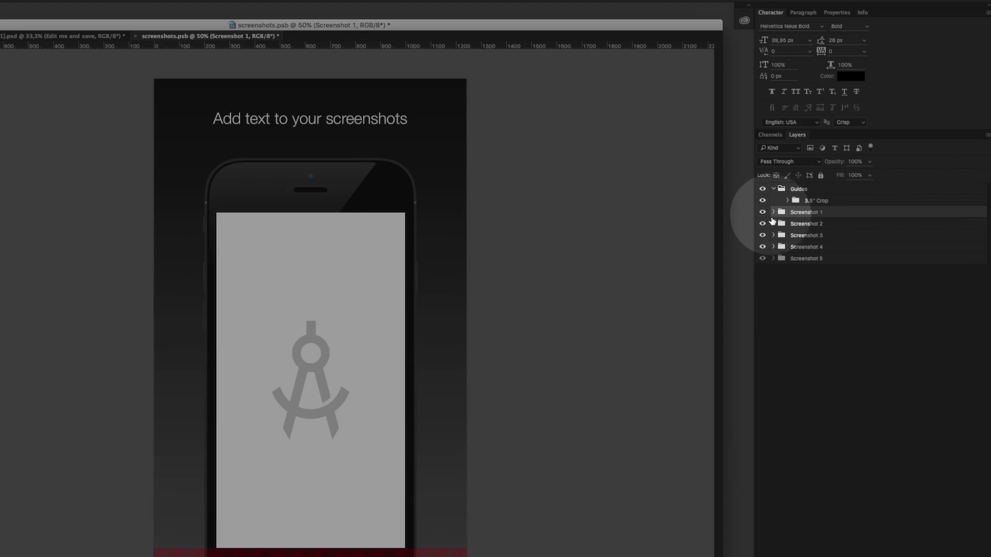
click(773, 212)
click(773, 212)
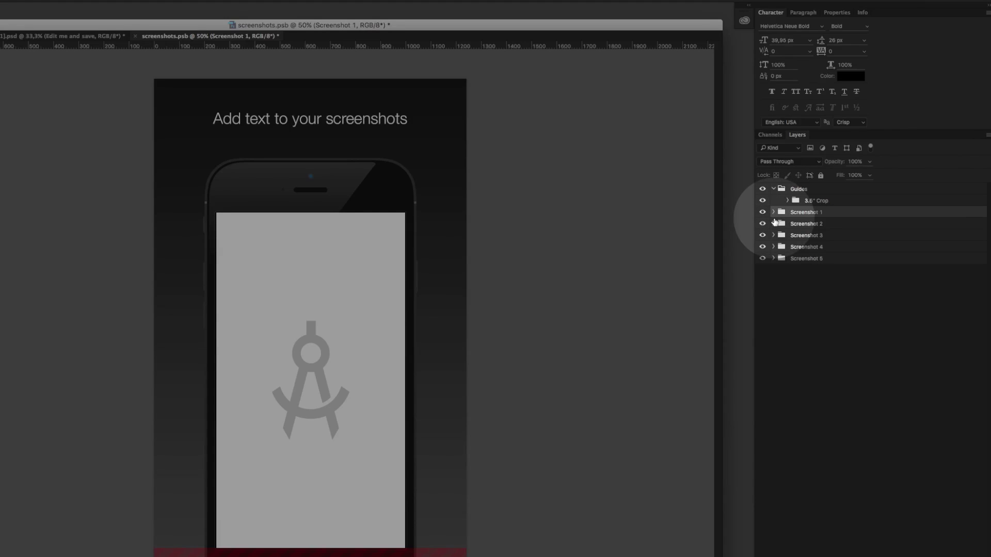
click(773, 223)
click(773, 223)
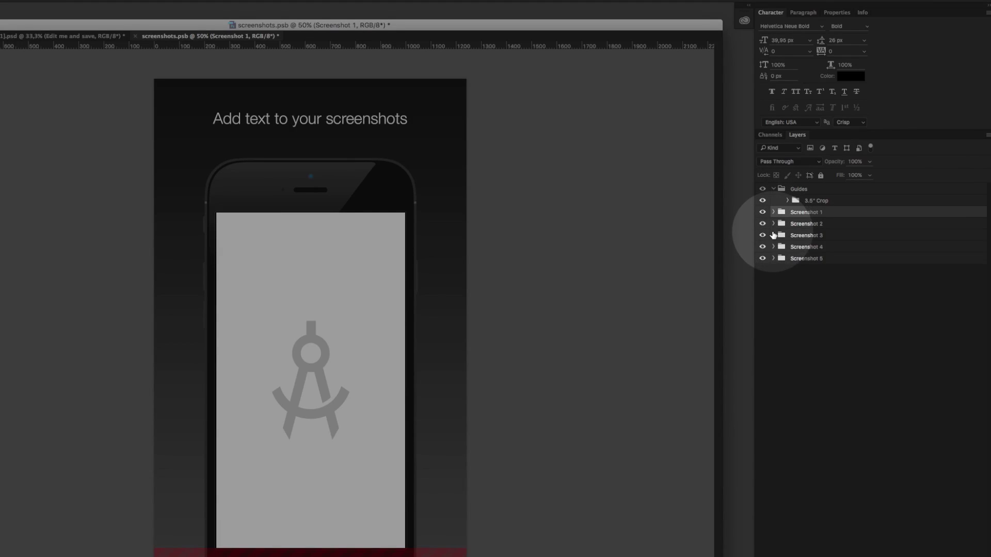
click(773, 247)
click(773, 247)
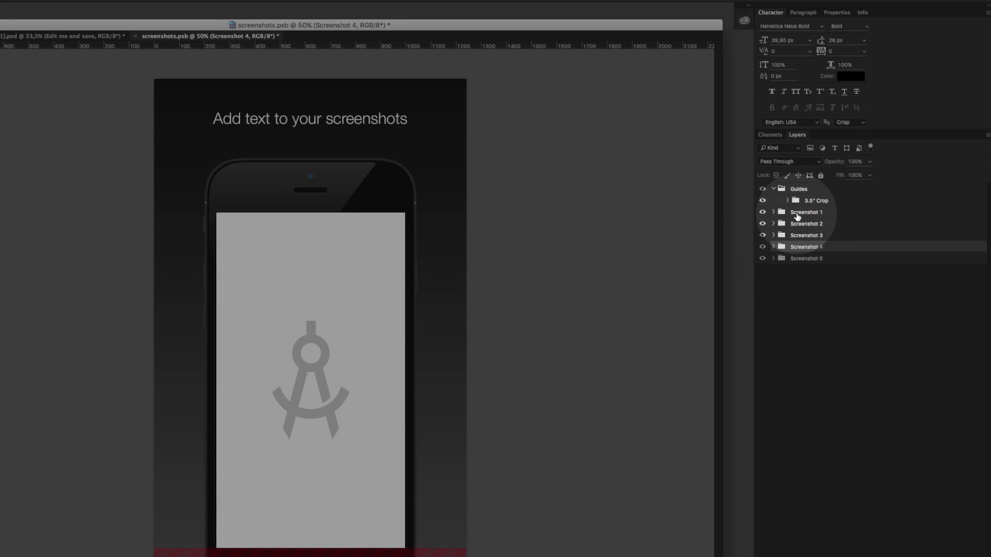
click(773, 212)
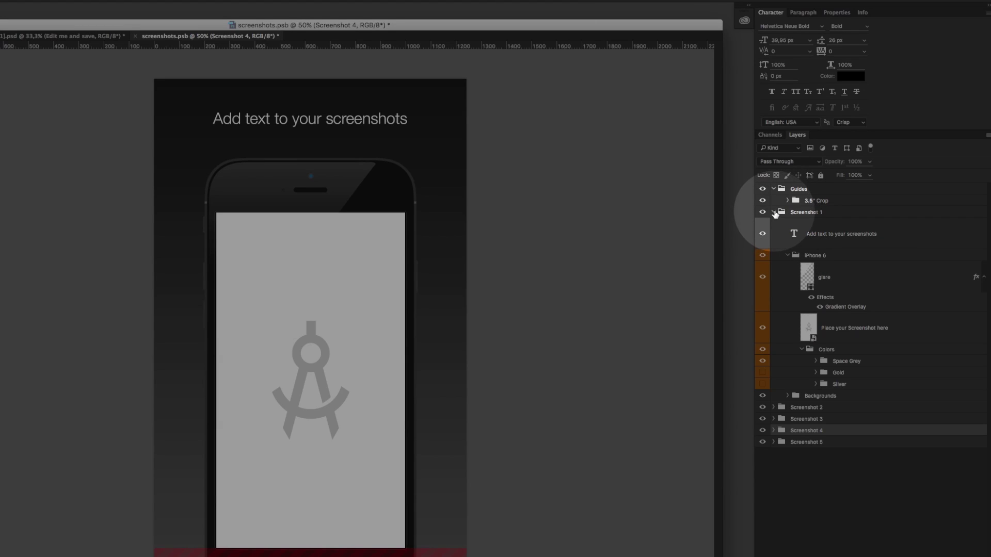
click(773, 212)
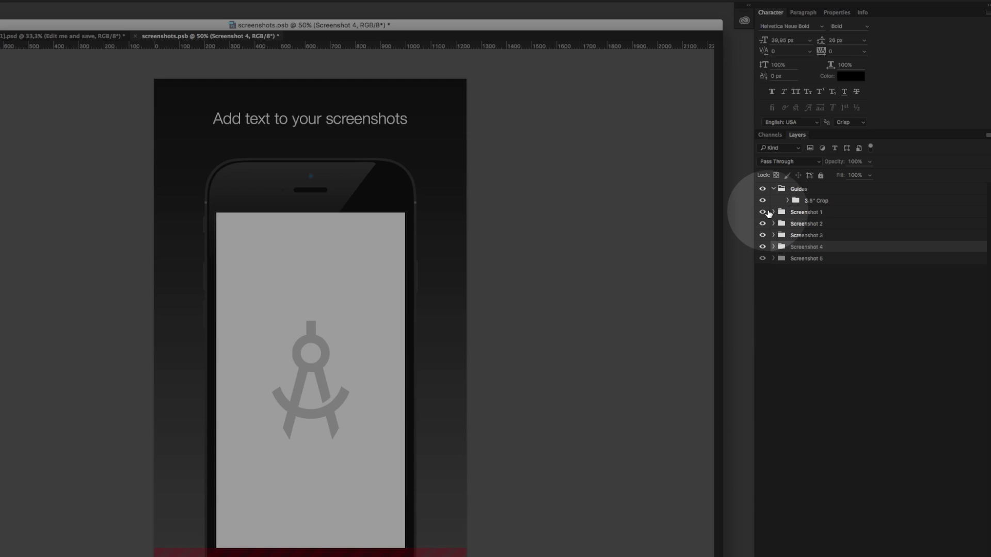
click(769, 213)
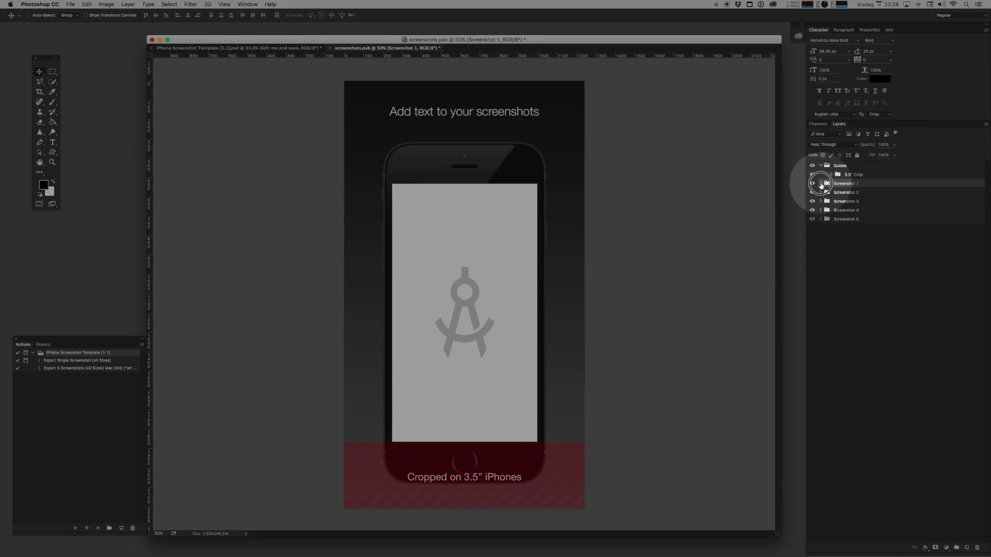
click(820, 183)
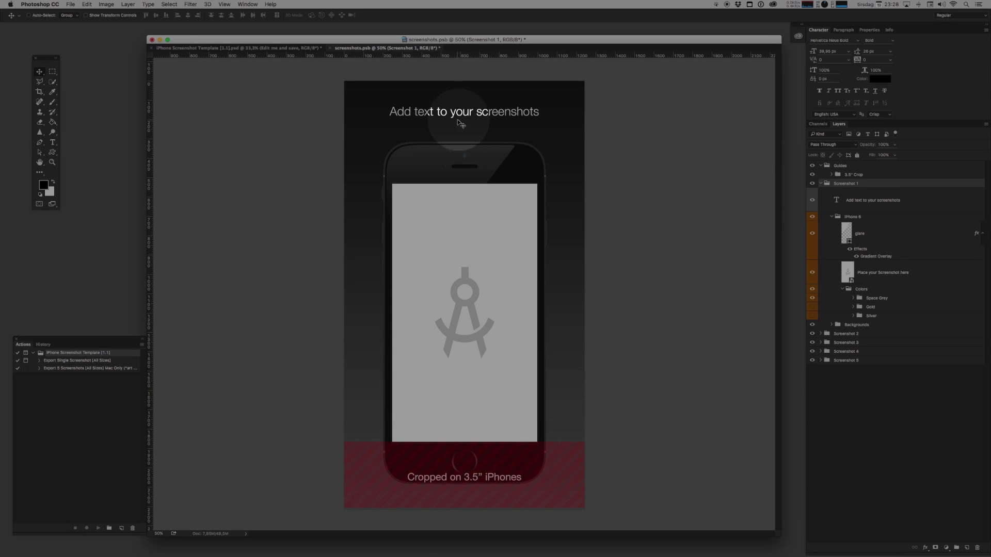
Replace the placeholder headline with 'This is a cool screenshot!' and commit the text.
click(431, 113)
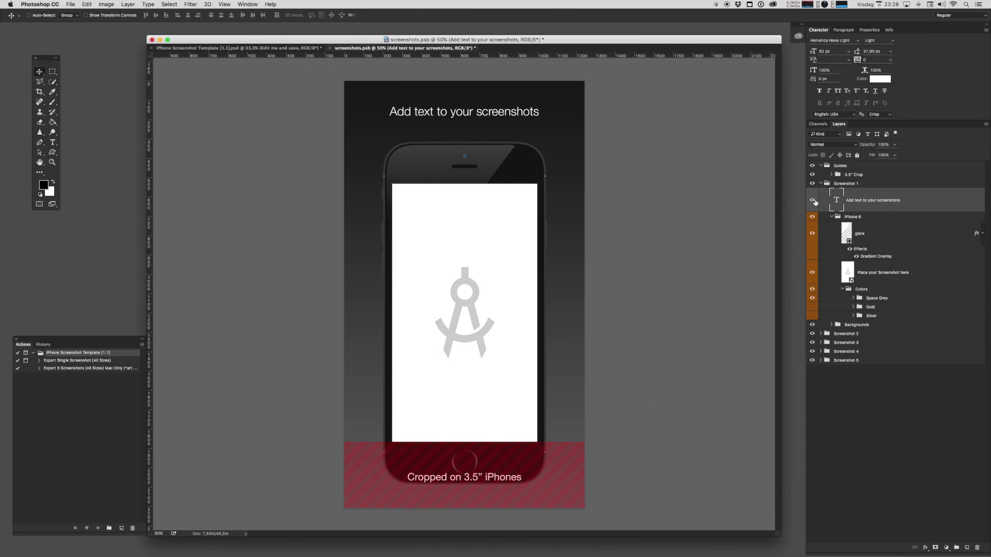
key(t)
click(454, 141)
key(super+a)
key(BackSpace)
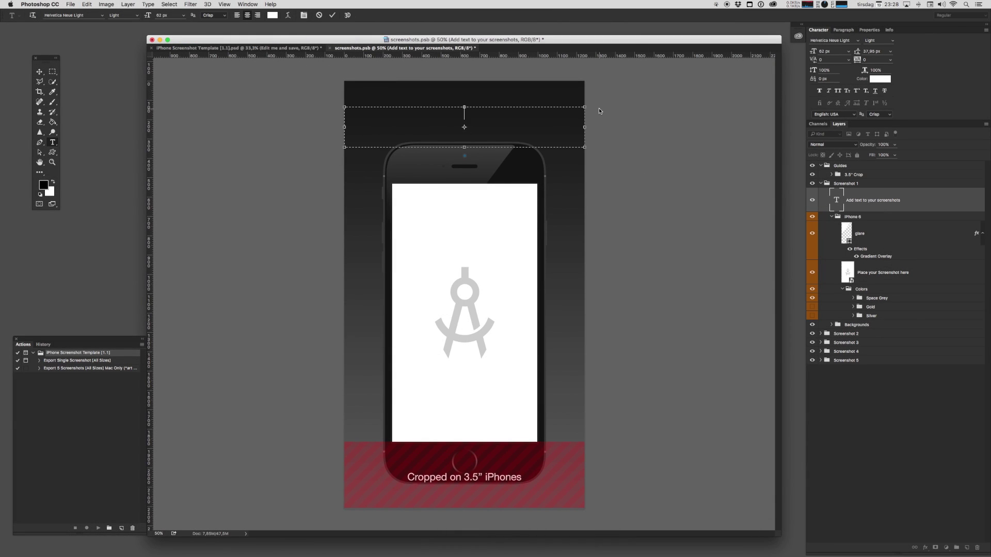
text(This is a cool screenshot!)
key(super+Return)
key(v)
super+click(540, 450)
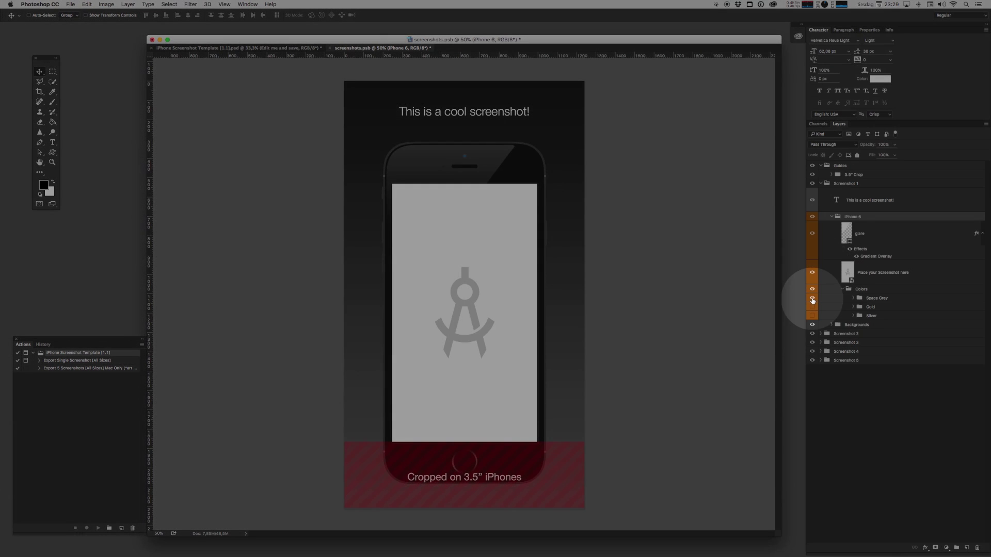
In the Colors group, hide the Space Grey layer and show the Silver phone colour.
click(813, 299)
click(813, 307)
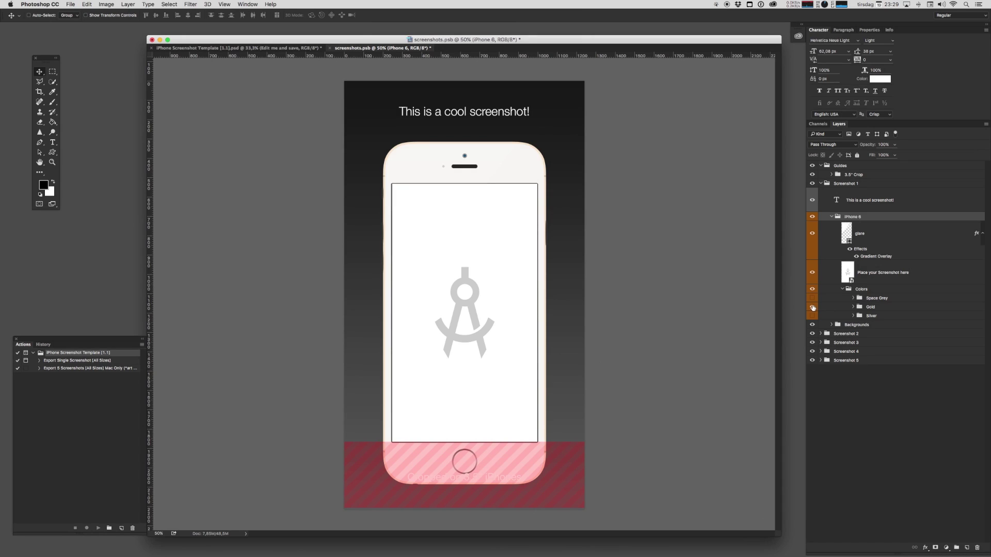
click(813, 307)
click(812, 316)
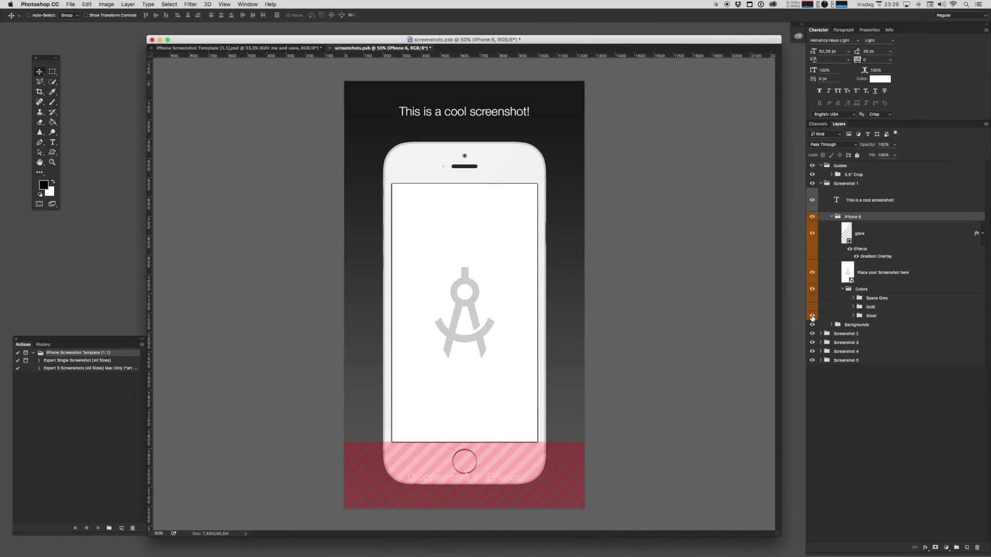
super+click(436, 220)
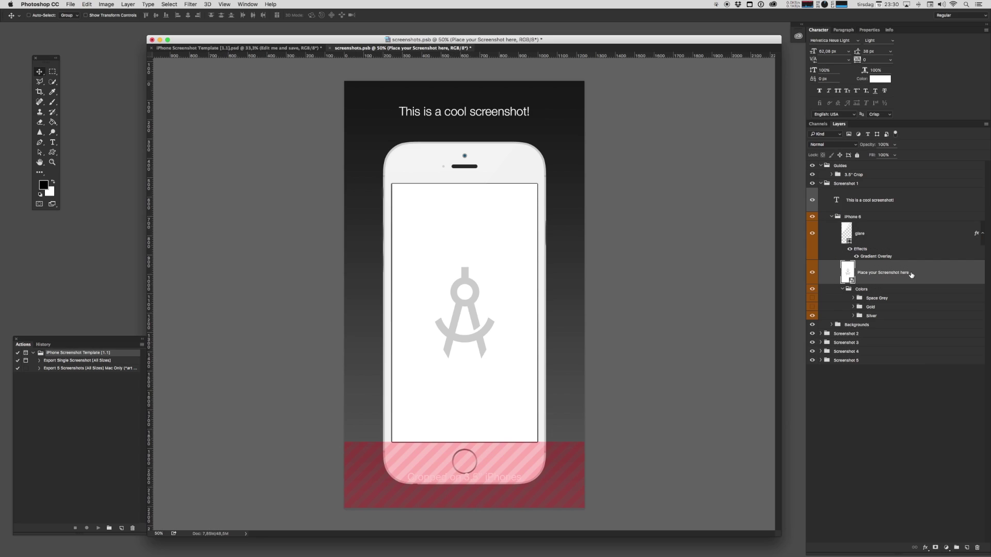
Open the screenshot placeholder's contents and hide the compass glyph.
right_click(911, 275)
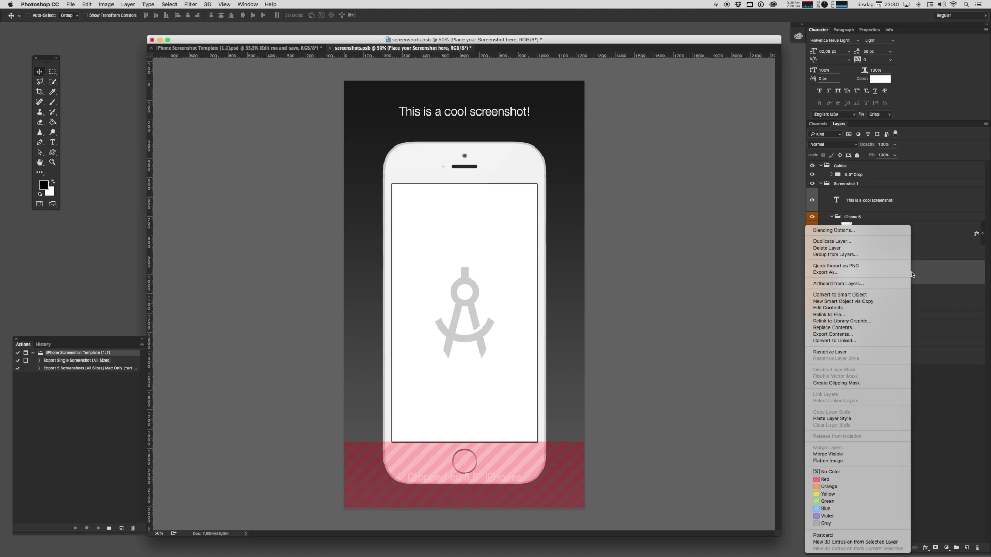
click(856, 309)
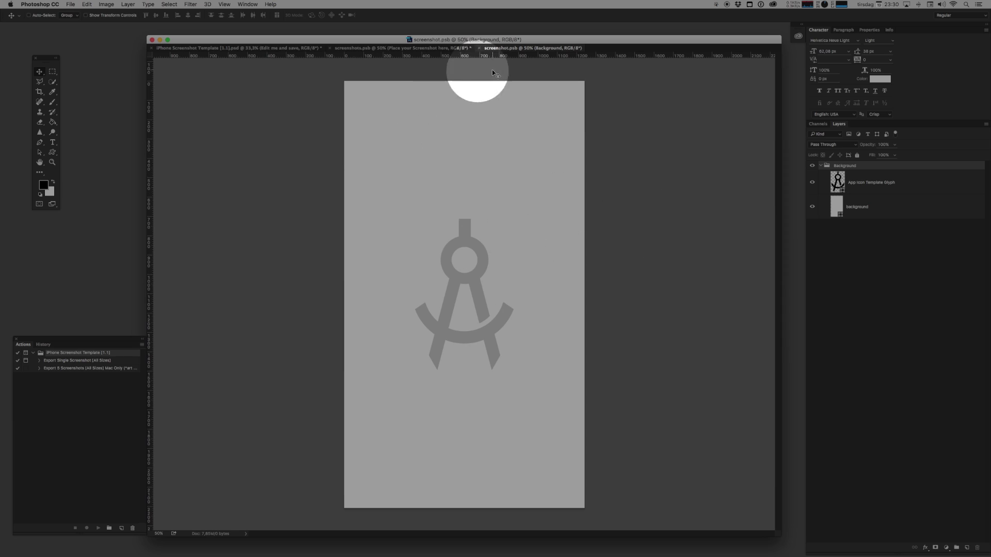
click(812, 182)
Fill the placeholder background with red ff1010, then save and close it.
double_click(837, 206)
drag(464, 265, 487, 189)
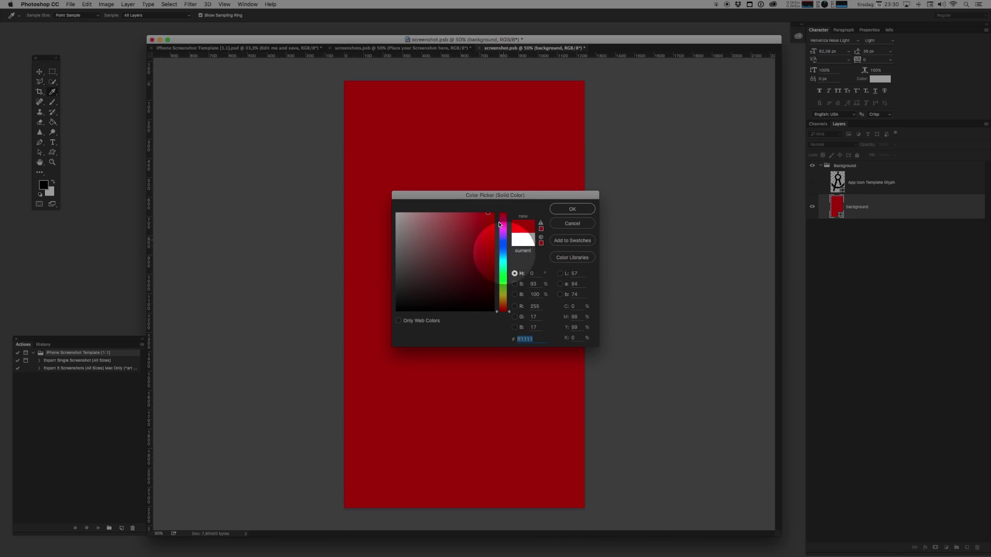
click(488, 212)
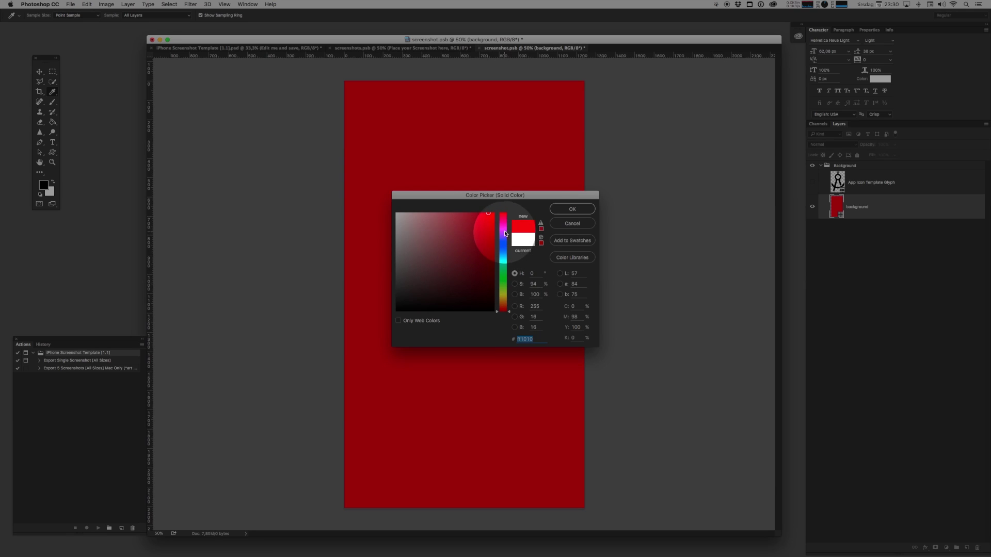
click(570, 209)
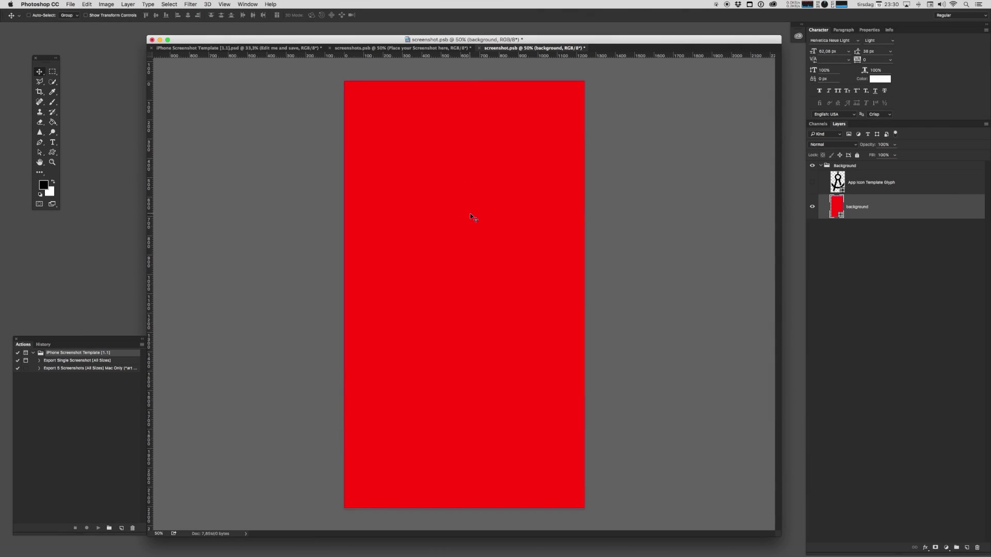
key(super+s)
key(super+w)
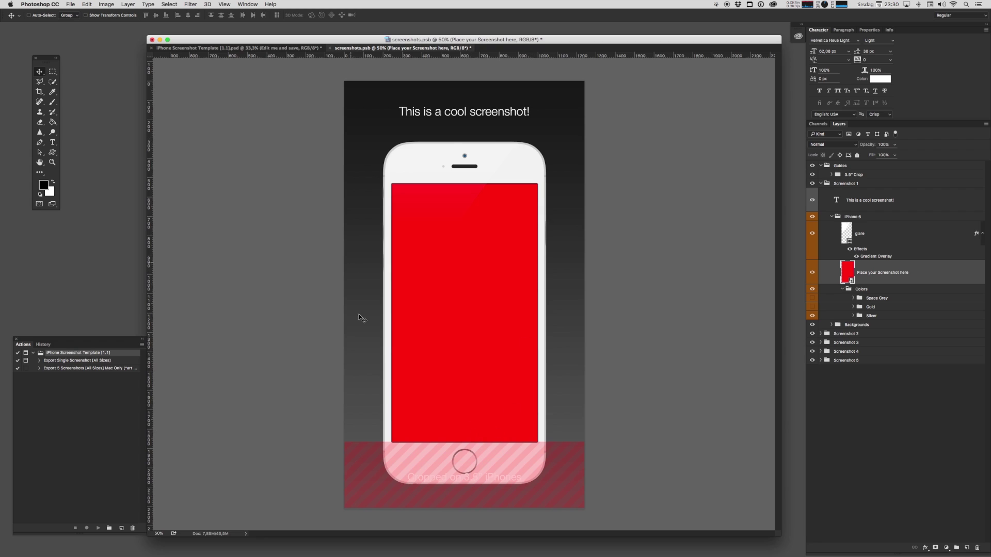
Hide the Gradient background and set the Grey fill colour to blue 0096ff.
super+click(566, 269)
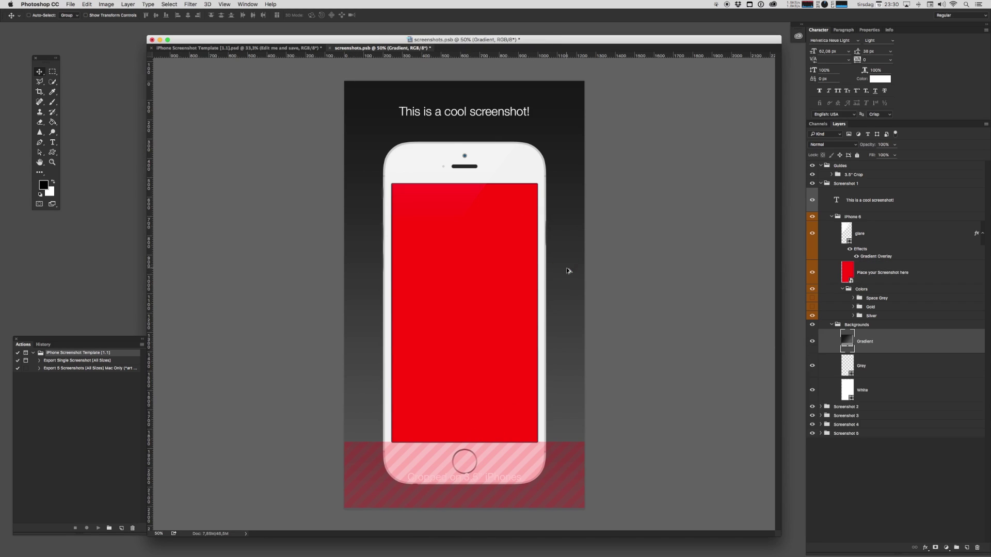
click(812, 342)
click(813, 365)
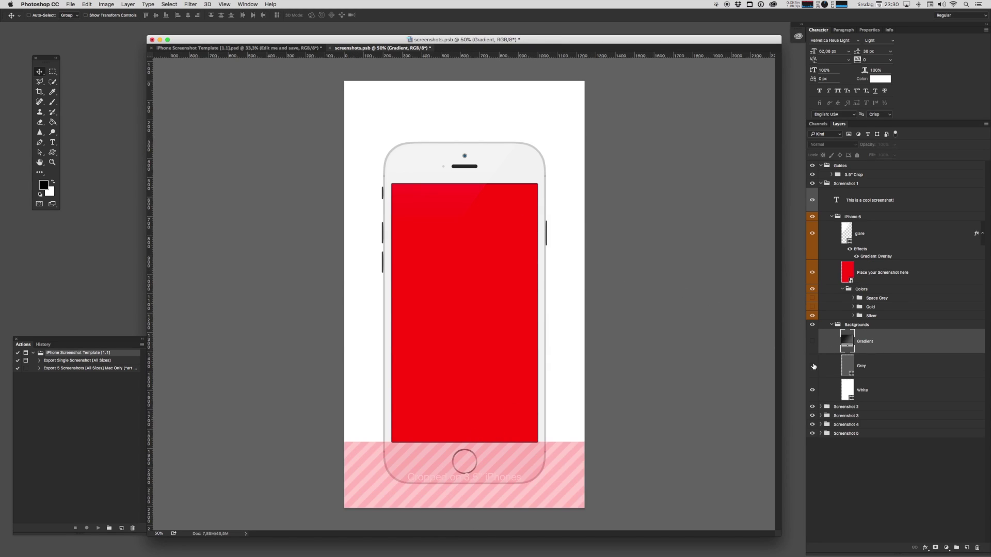
click(812, 365)
double_click(847, 366)
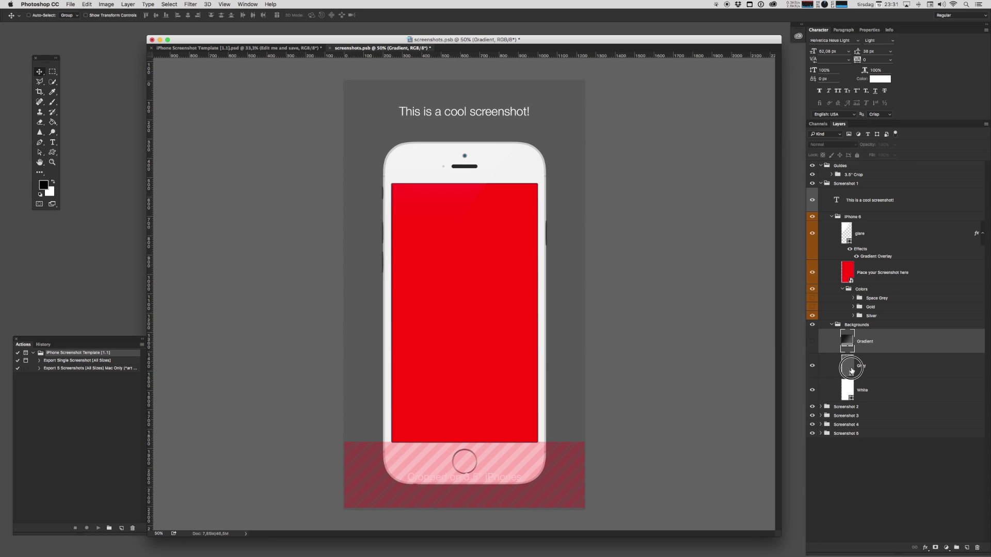
drag(500, 262, 590, 221)
click(589, 210)
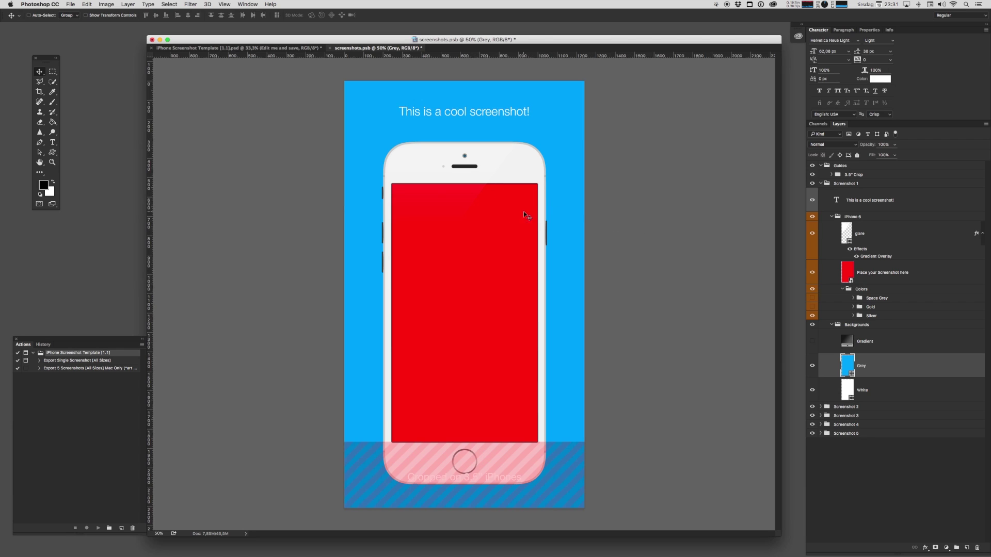
Collapse the Screenshot 1 group in the Layers panel.
click(849, 215)
click(846, 184)
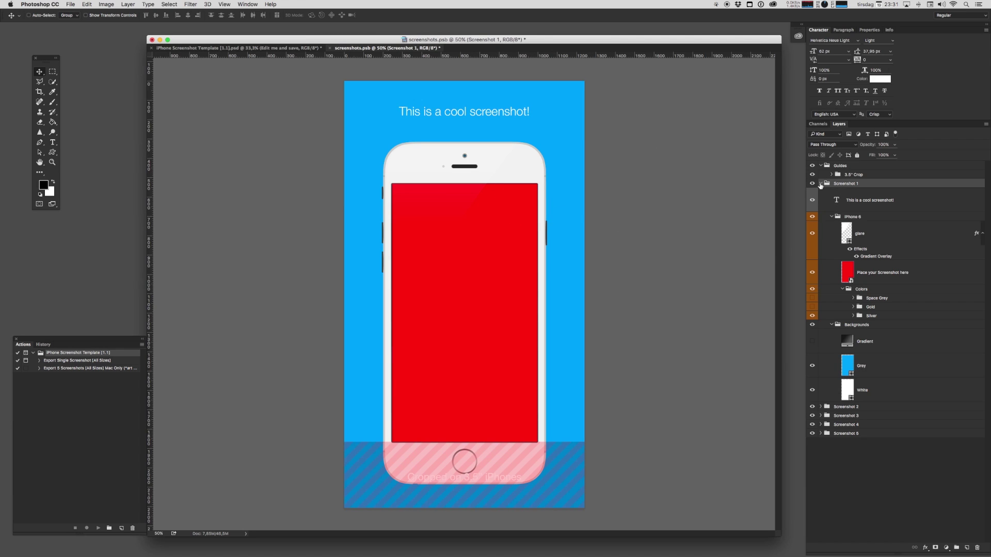
click(821, 183)
Save the smart object, then zoom and pan across the template to inspect every size.
key(super+s)
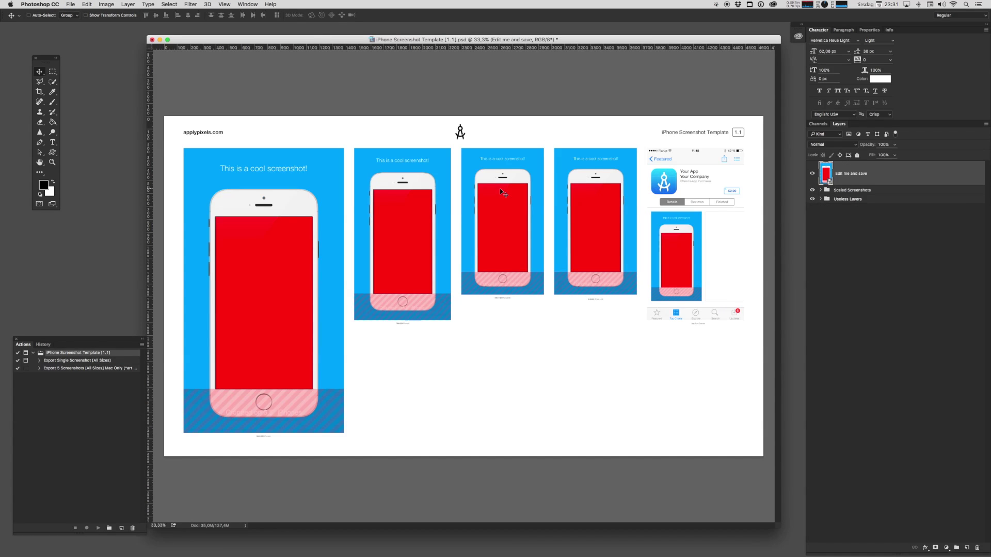
key(super+plus)
scroll(472, 174, left, 5)
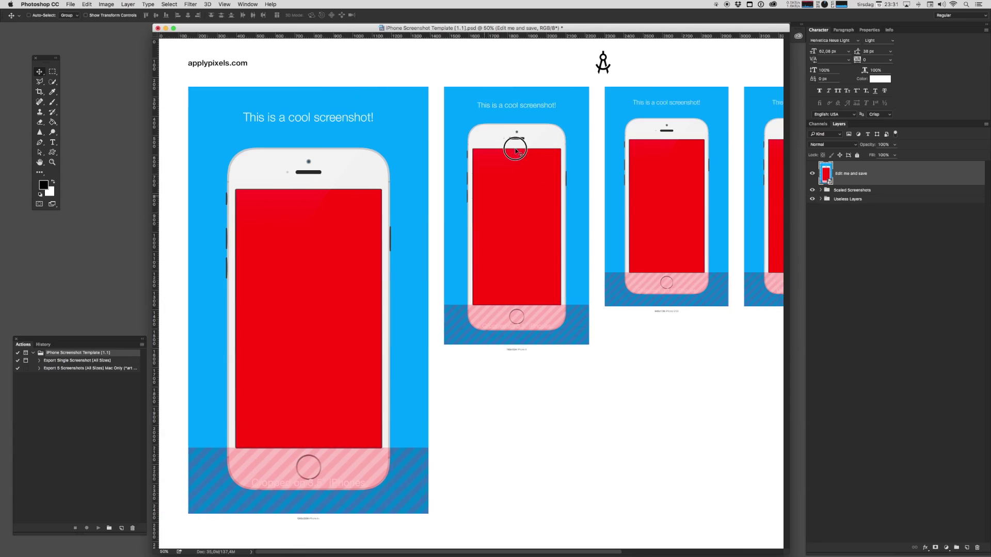
scroll(531, 216, right, 8)
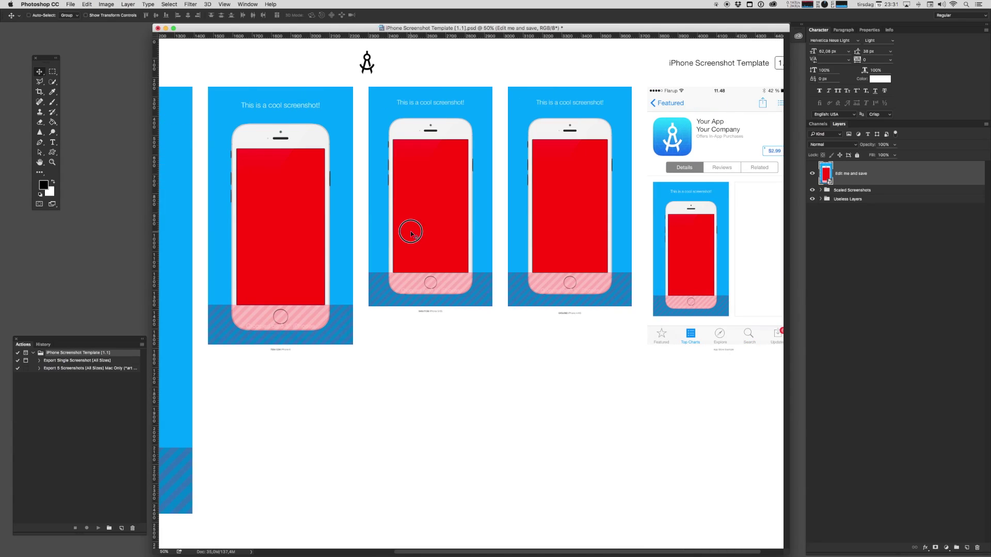
scroll(687, 182, right, 2)
key(super+plus)
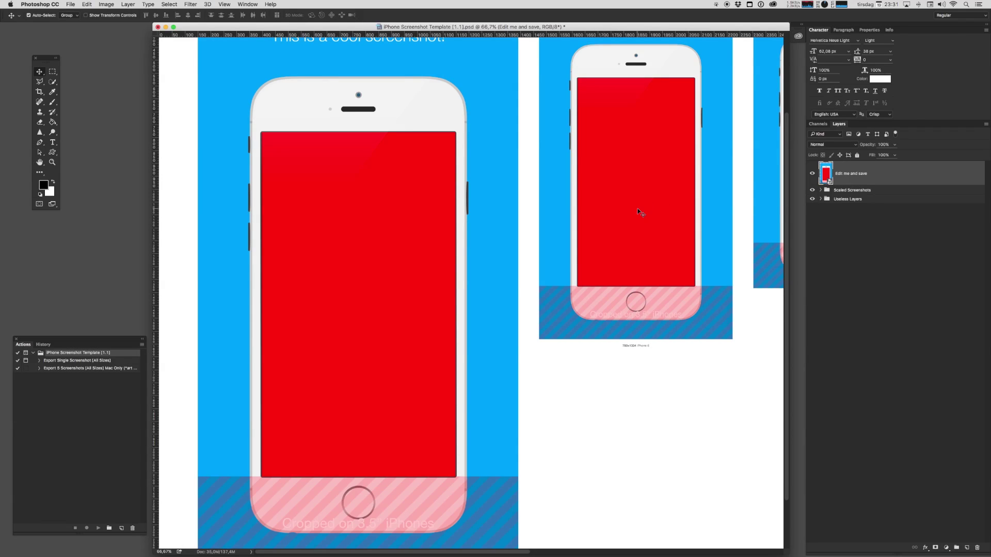
key(super+minus)
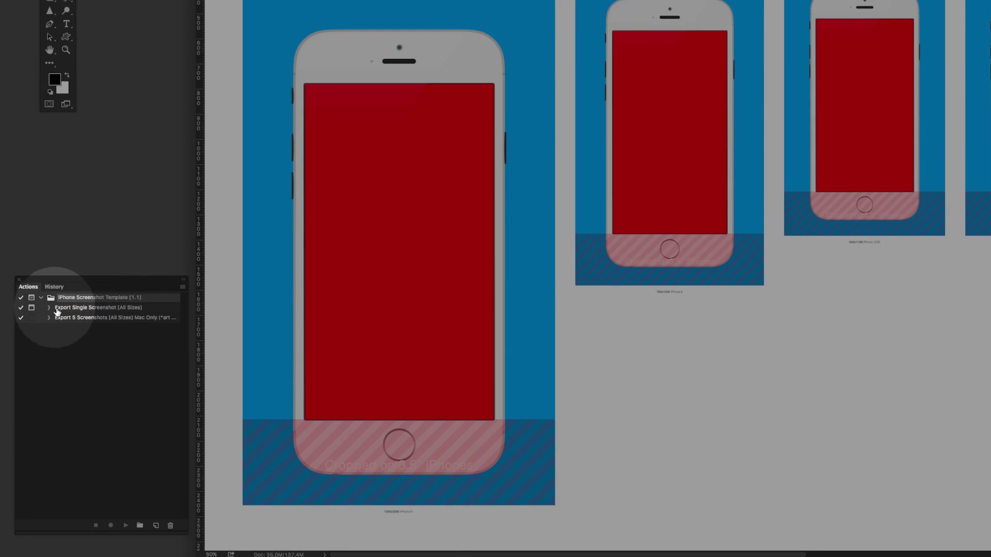
Run the Export Single Screenshot (All Sizes) action and save the output to the desktop.
click(66, 309)
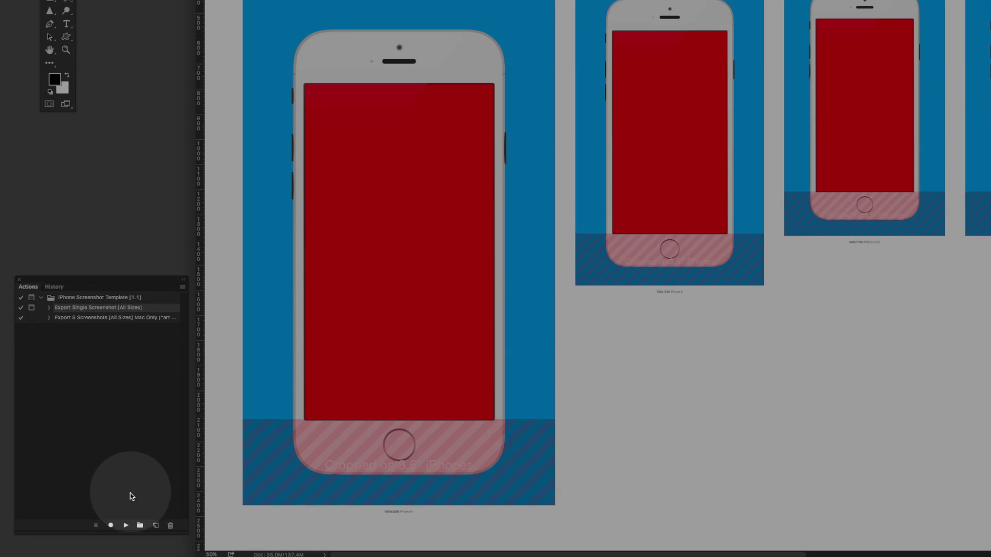
click(126, 526)
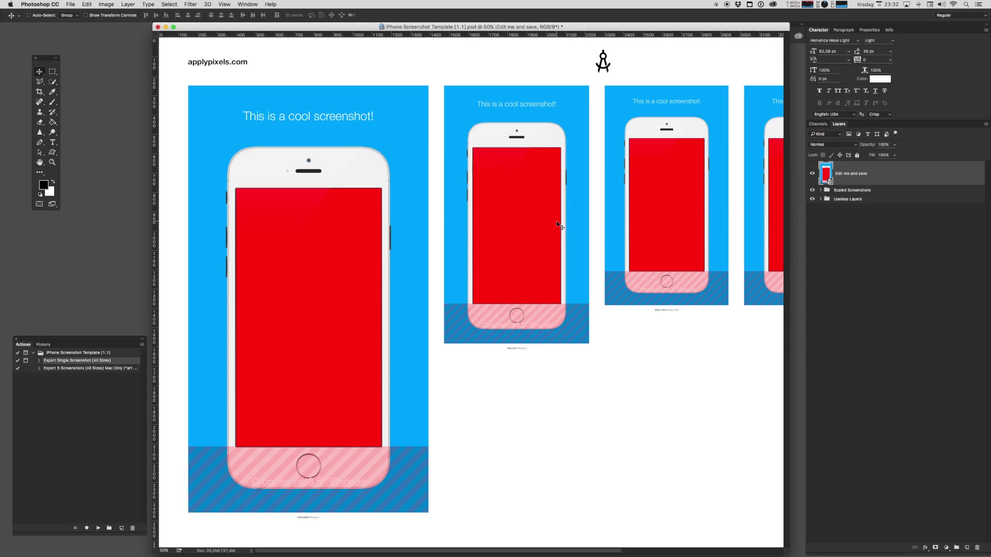
click(918, 32)
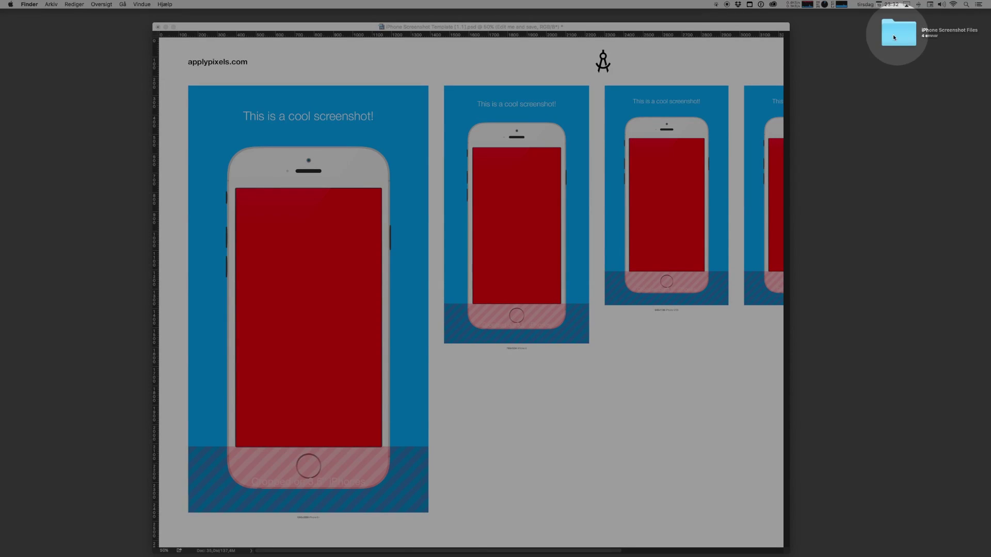
Open the iPhone Screenshot Files folder and preview the exported PNGs, starting with Screenshot-750x1334.png.
double_click(890, 35)
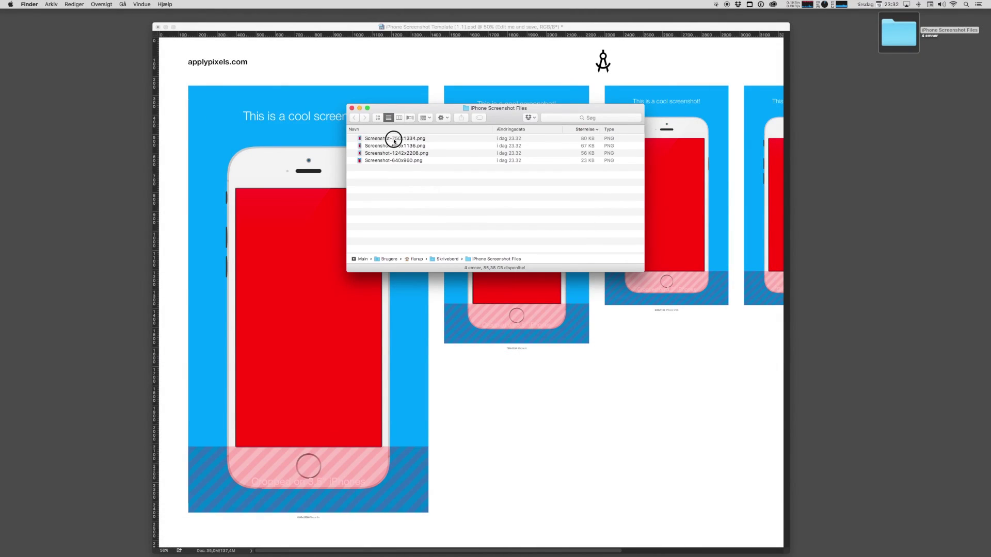
click(394, 139)
key(space)
key(Down)
key(Down)
key(Down)
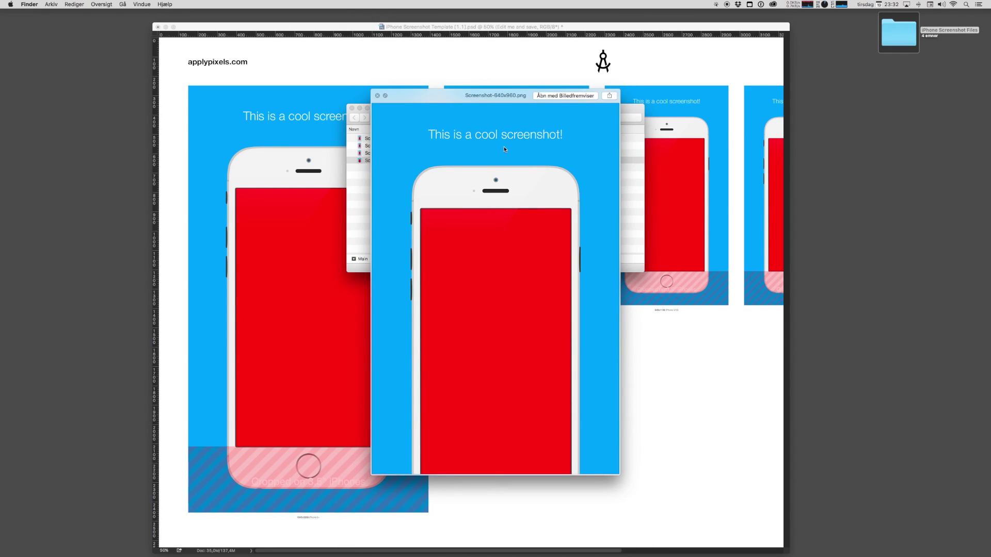
key(Up)
key(Down)
Return to Photoshop and select the action that exports all five screenshots.
click(313, 177)
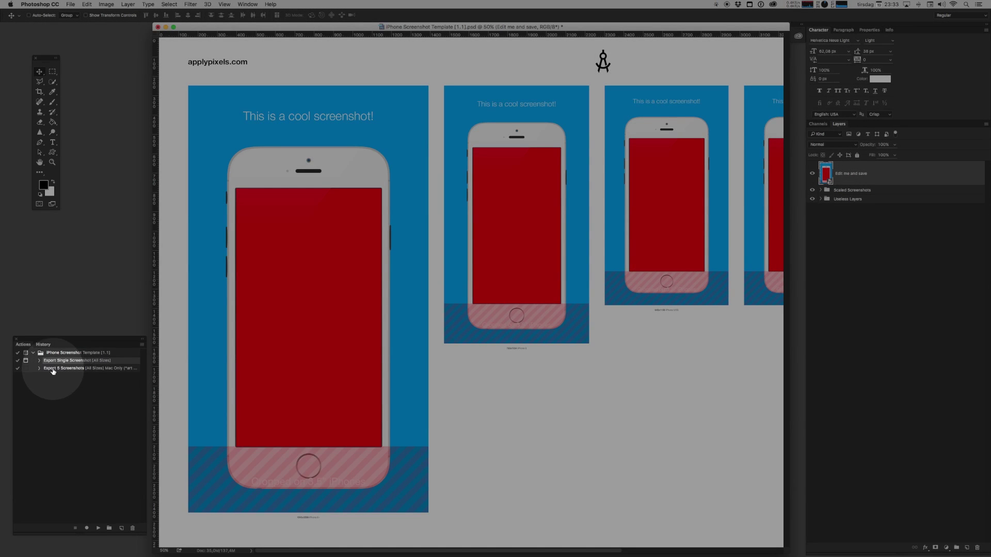
click(60, 368)
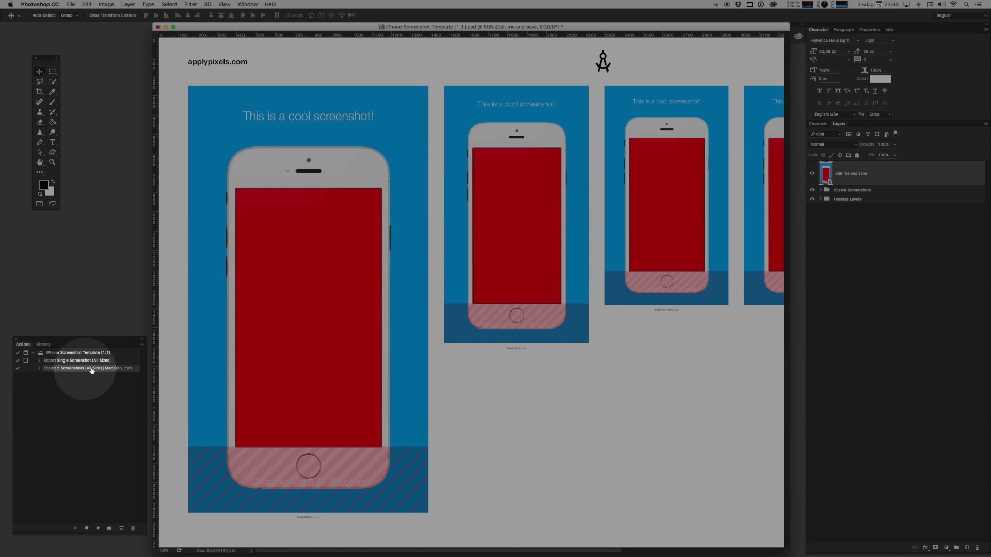
click(211, 268)
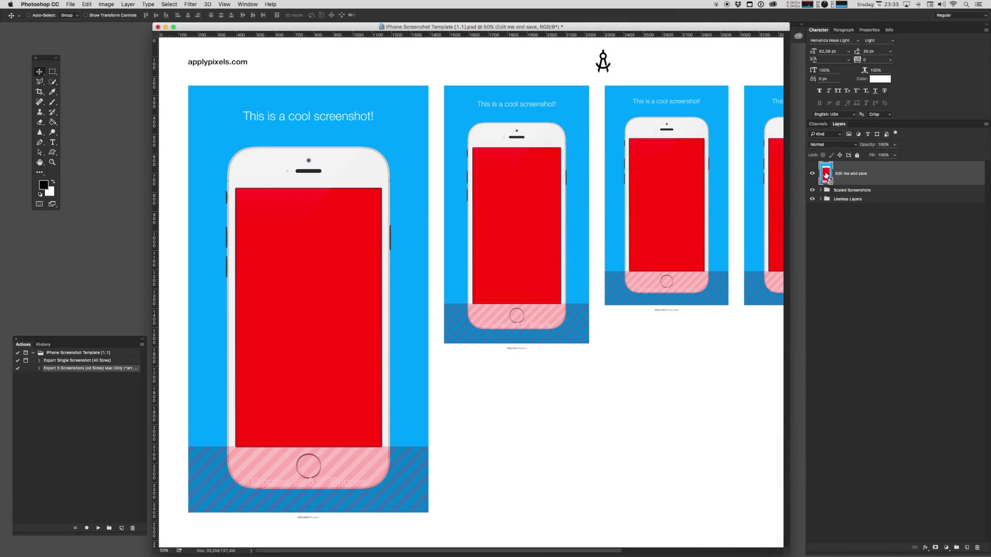
Edit the Edit me and save layer's contents, toggle Screenshot 1 off and back on, and save.
right_click(855, 174)
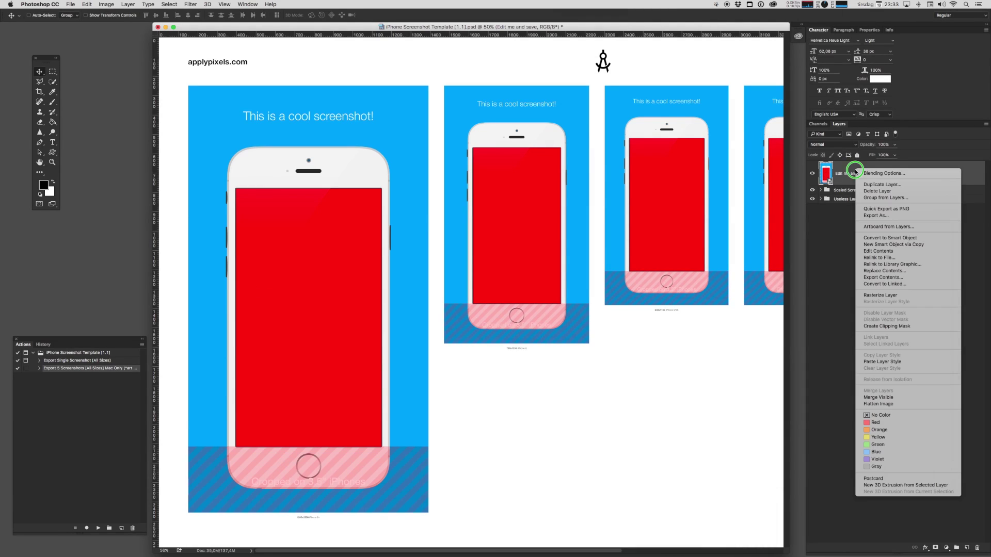
click(890, 251)
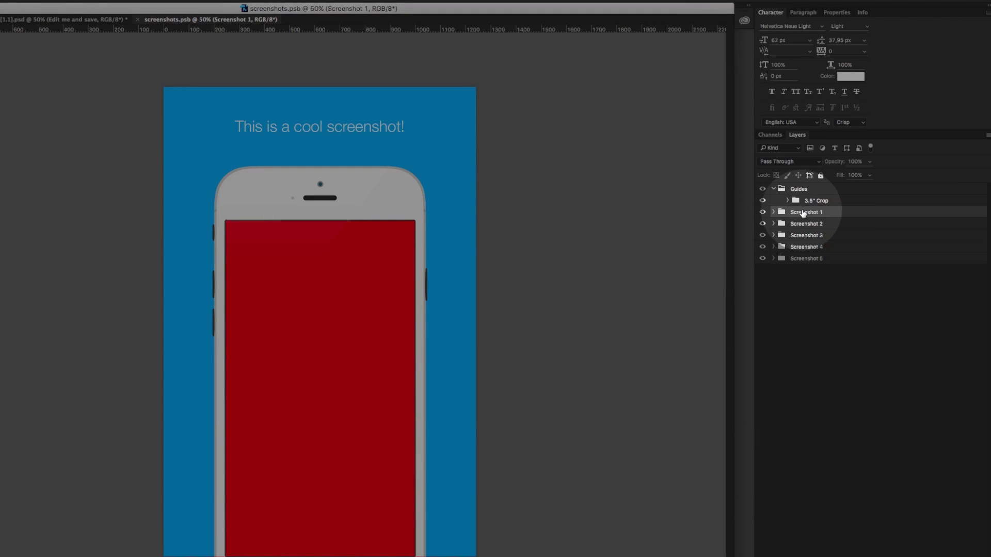
click(773, 212)
click(773, 212)
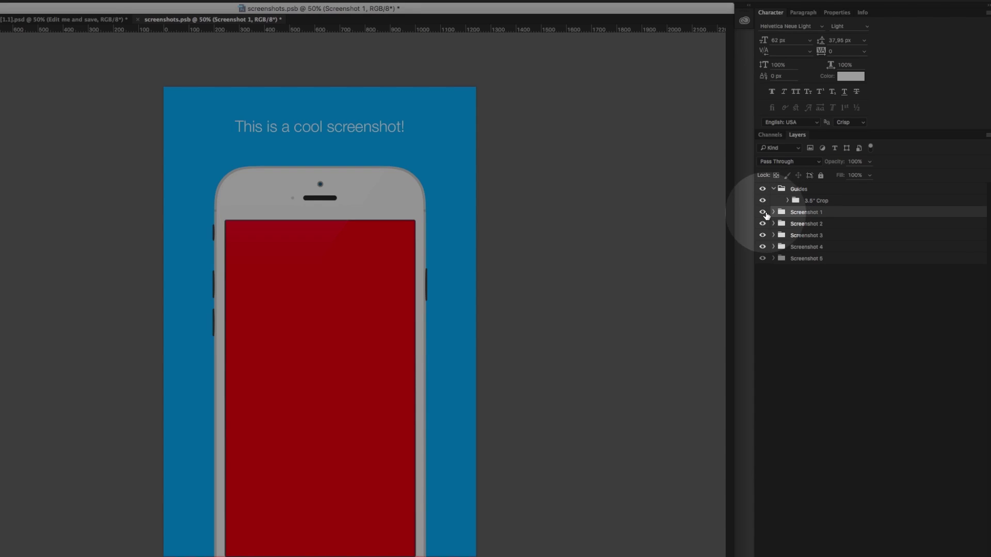
click(762, 212)
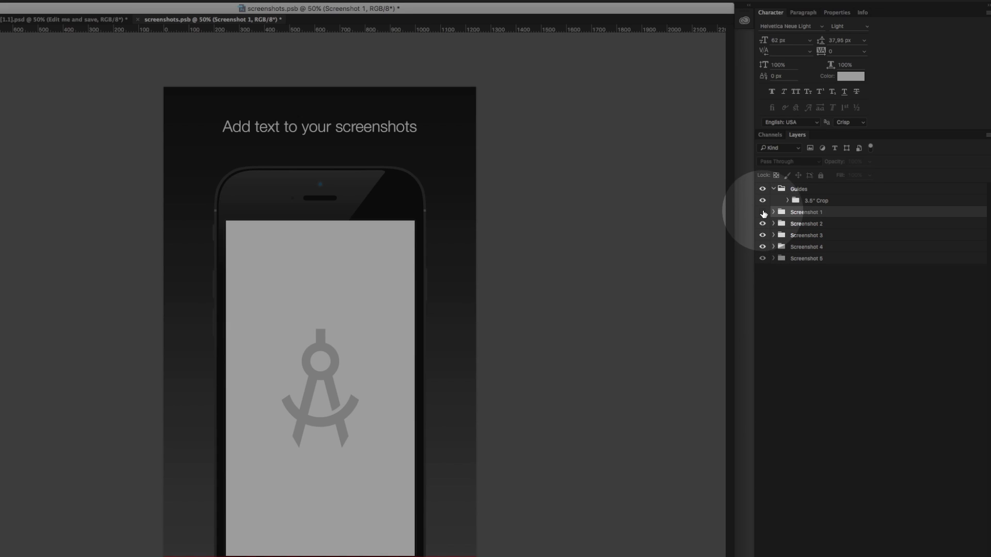
click(762, 213)
click(762, 211)
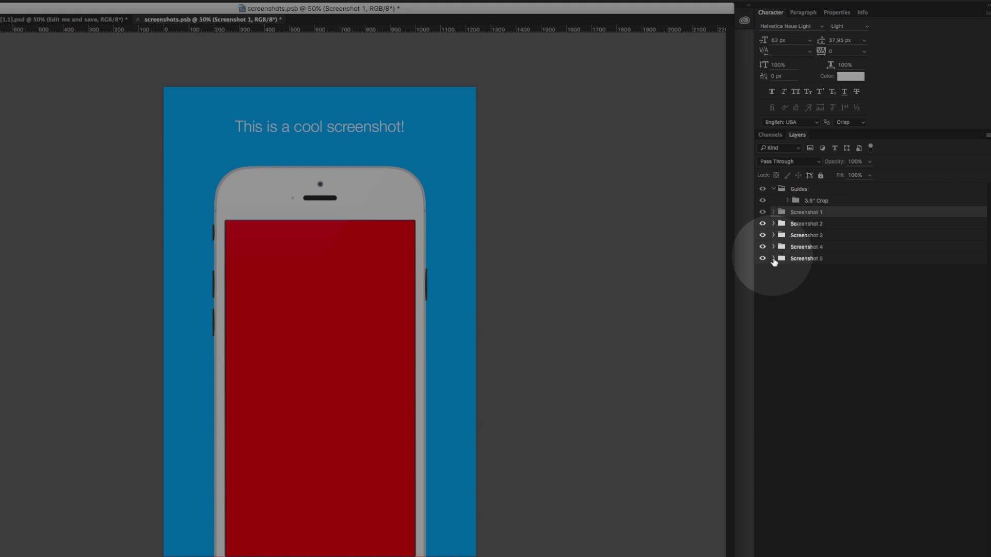
key(super+s)
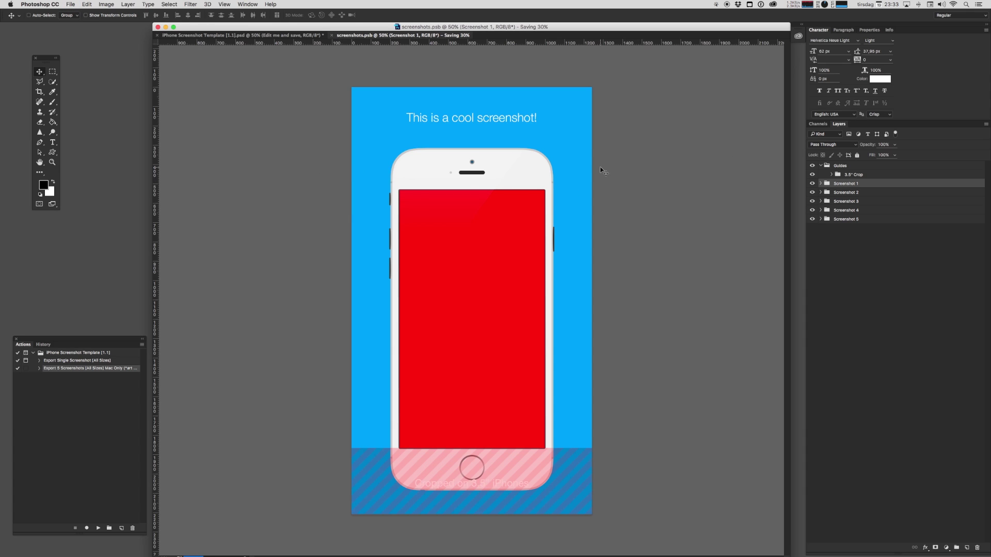
Close screenshots.psb, run the Export 5 Screenshots action, and hide all panels.
key(super+w)
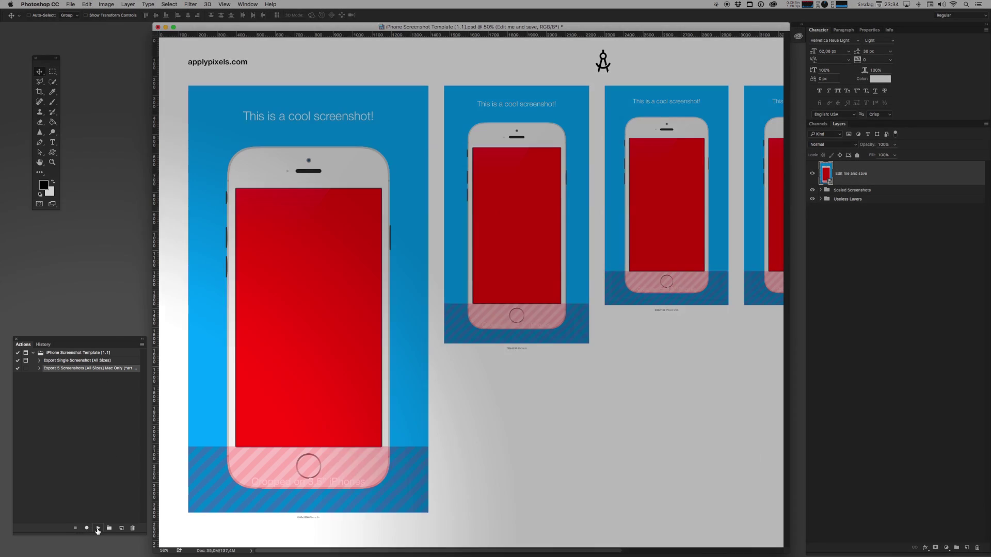
click(98, 528)
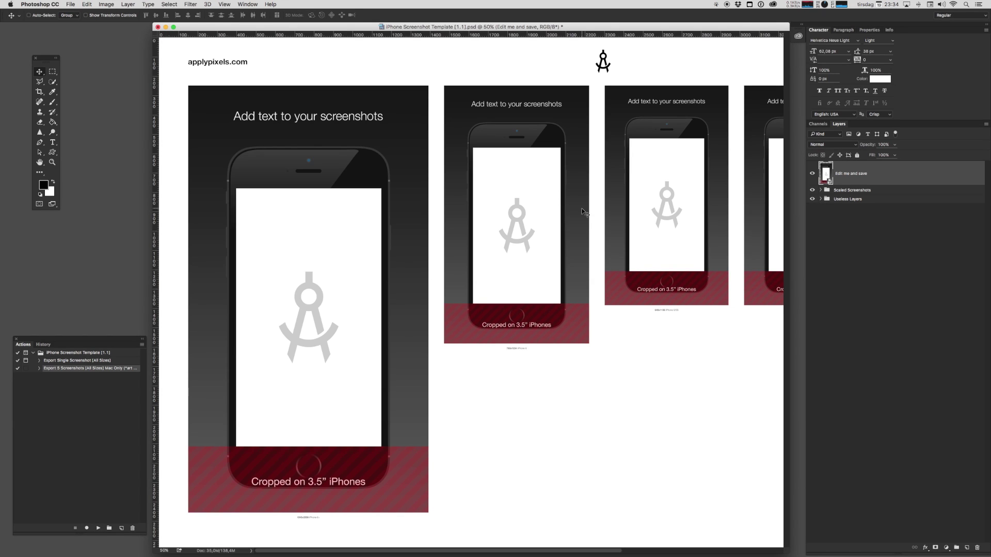
key(Tab)
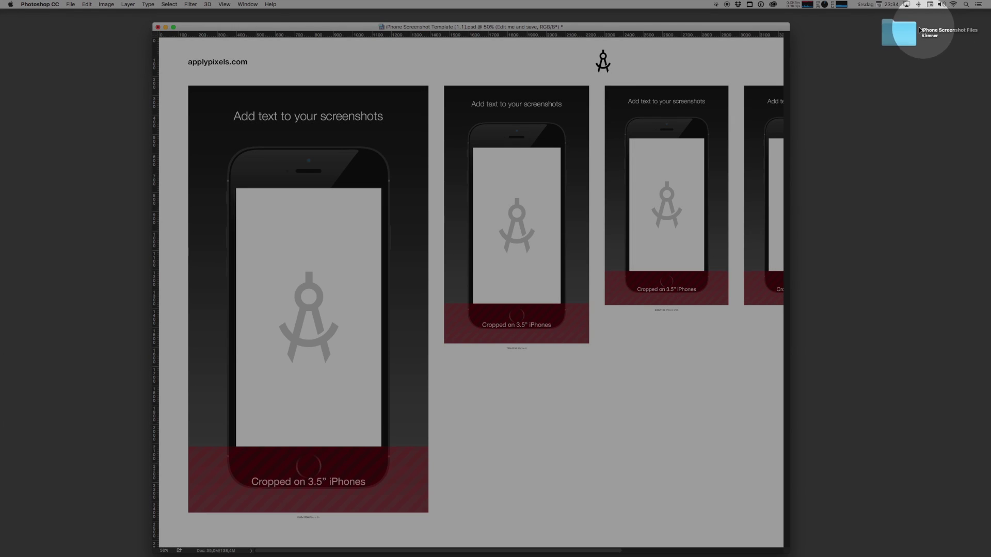
click(894, 35)
double_click(894, 35)
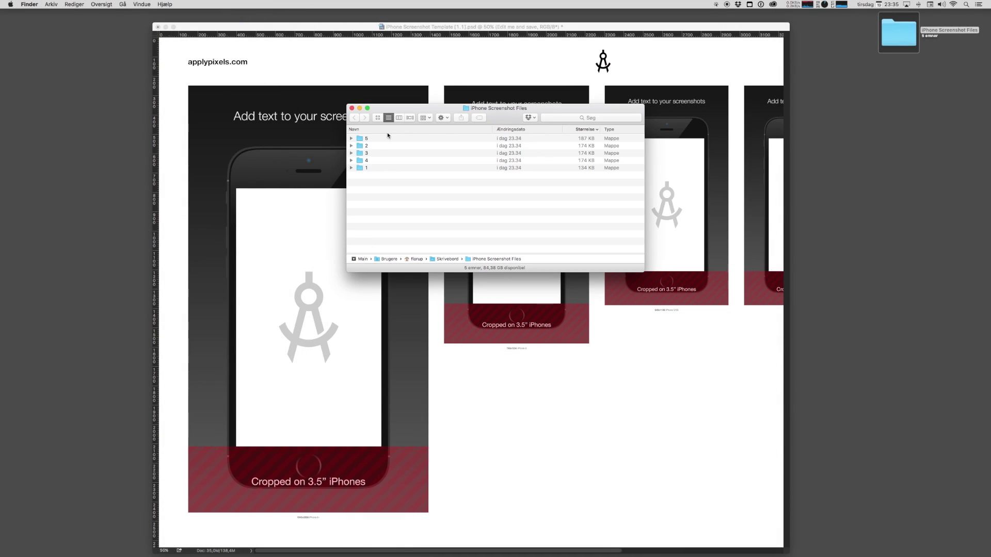
click(377, 169)
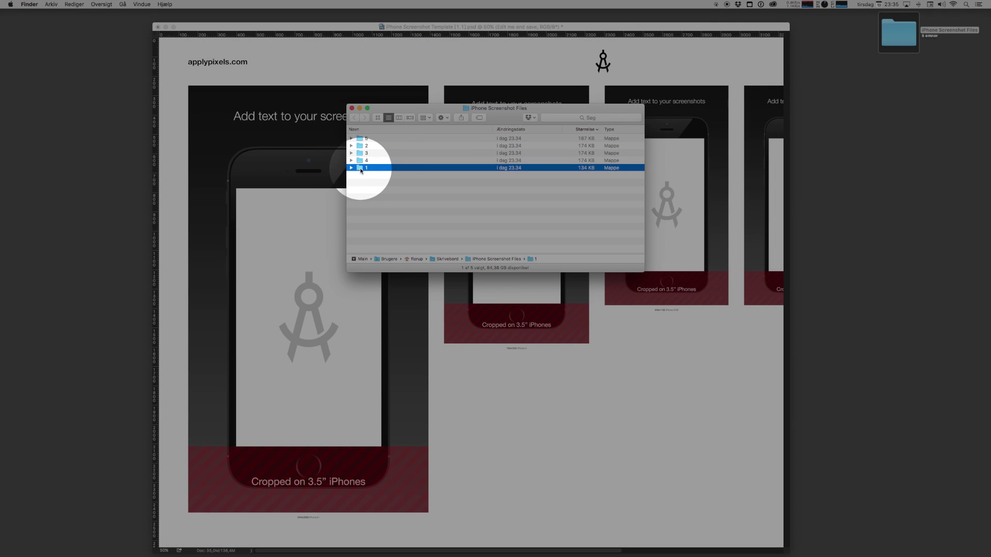
key(Right)
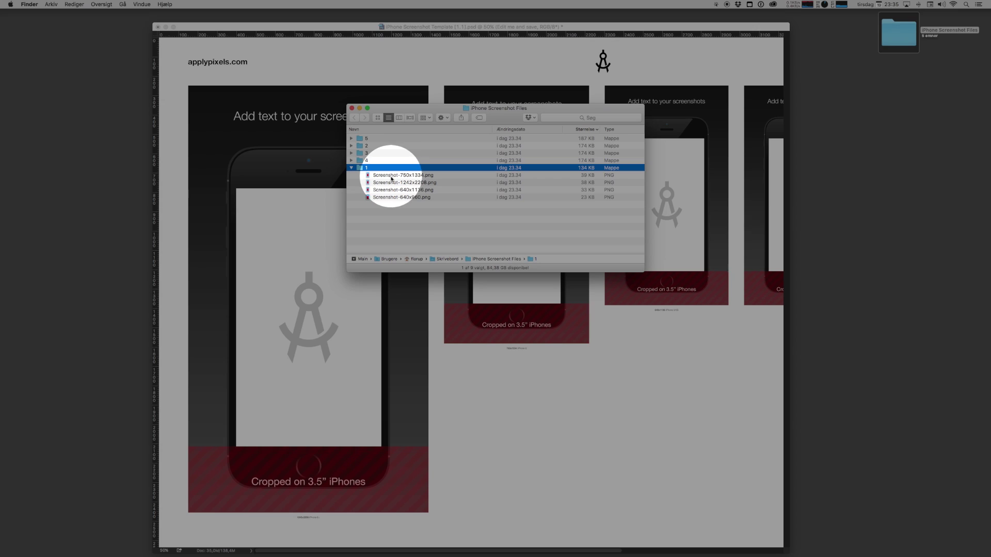
click(419, 176)
key(space)
key(Down)
key(Down)
key(Down)
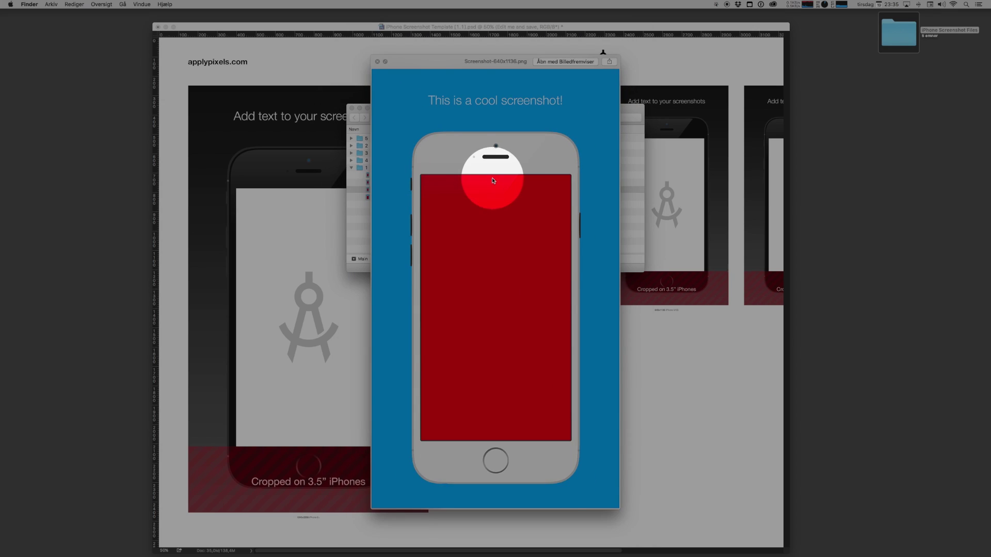
key(Up)
key(Left)
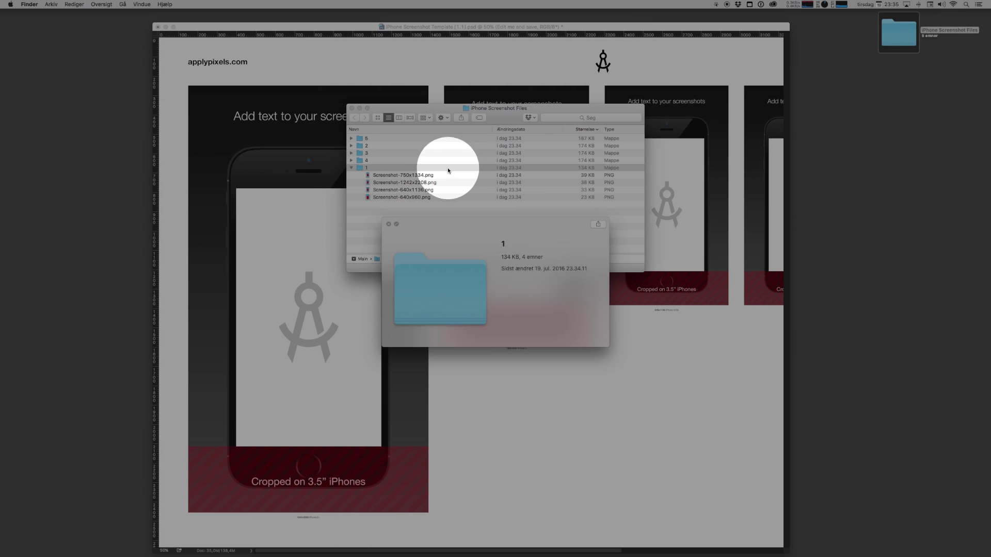
key(space)
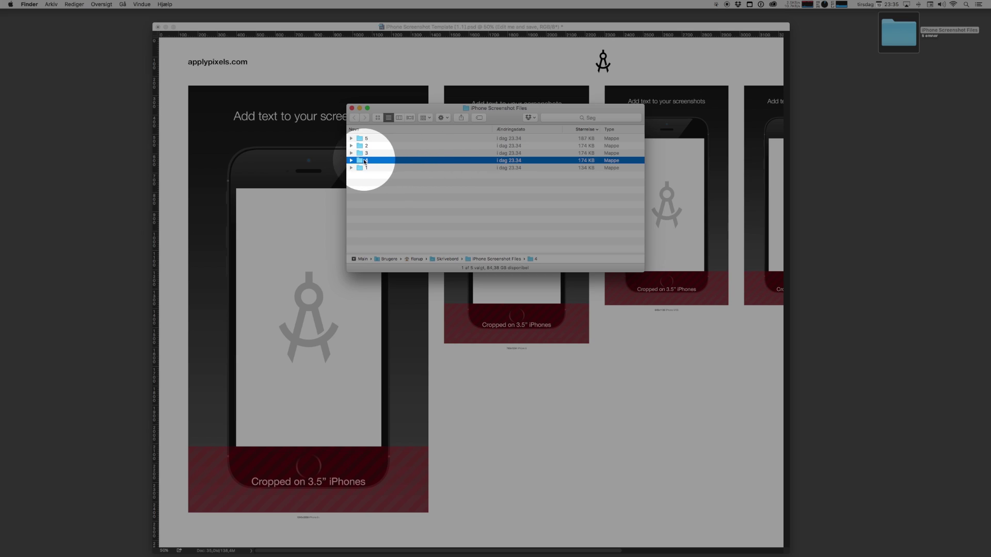
key(Up)
key(Right)
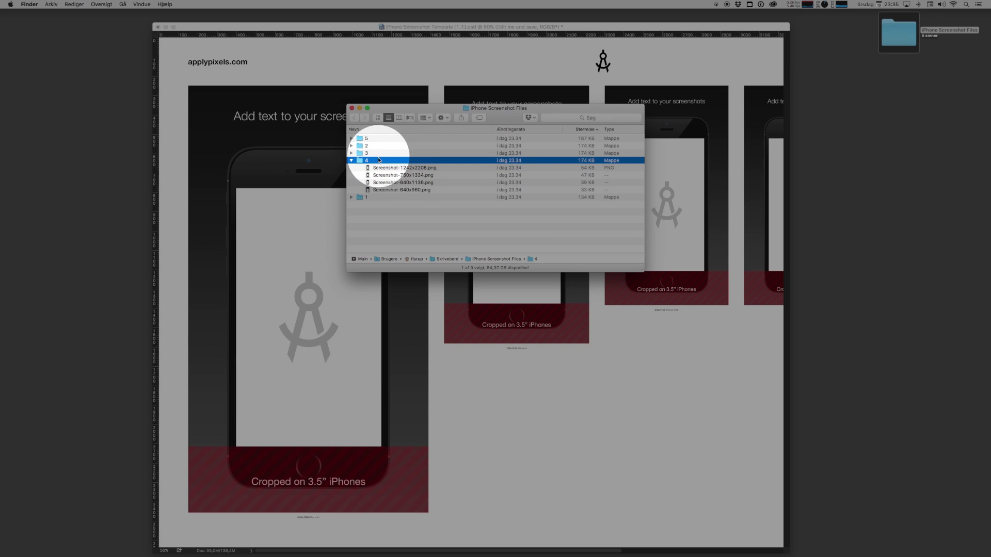
key(Down)
key(space)
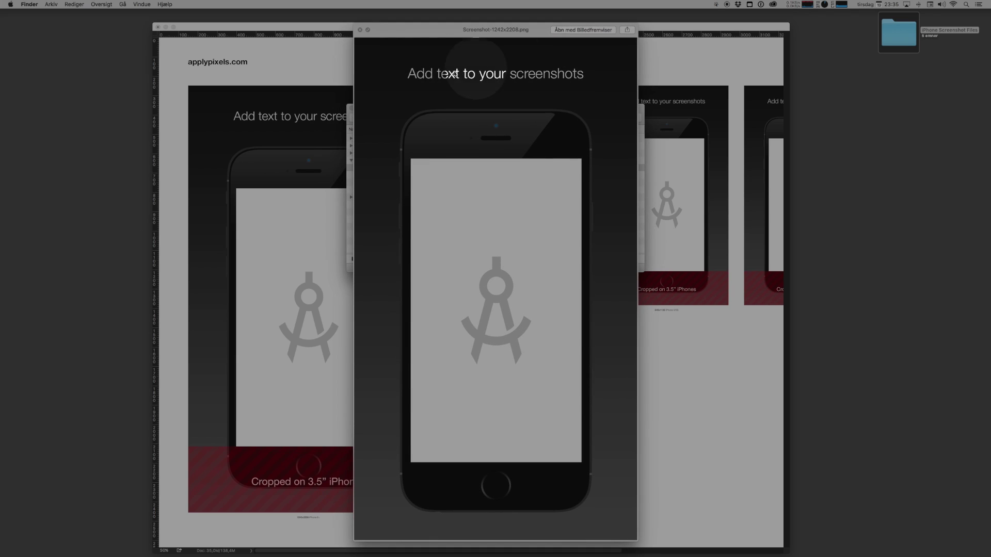
key(Down)
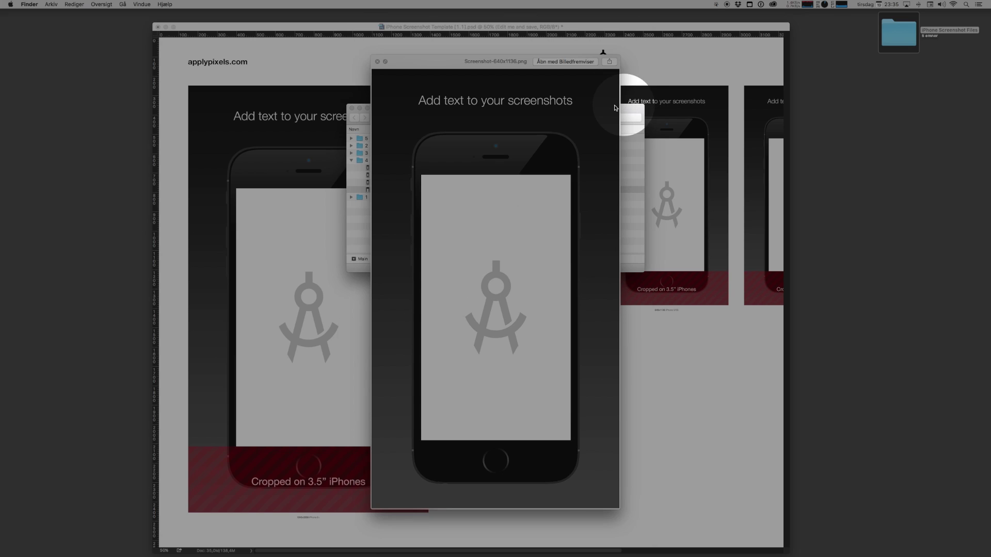
key(space)
key(Left)
key(Right)
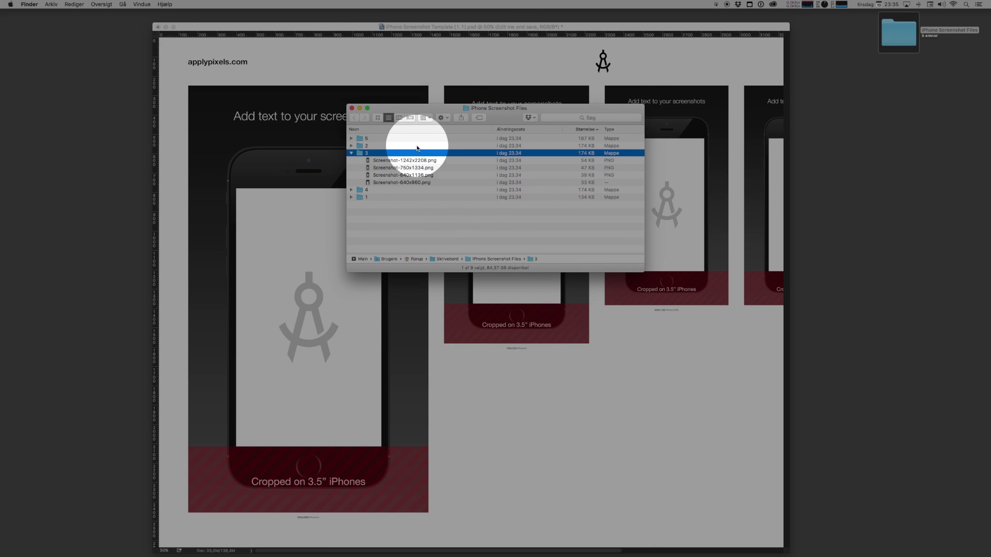
key(Down)
key(Down)
key(space)
key(space)
key(space)
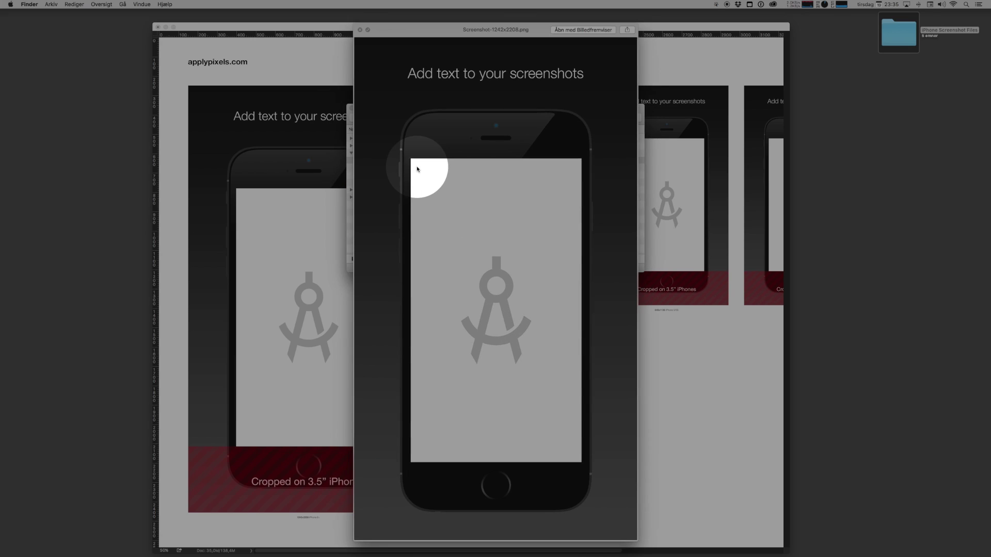
key(Up)
key(Up)
key(space)
key(Left)
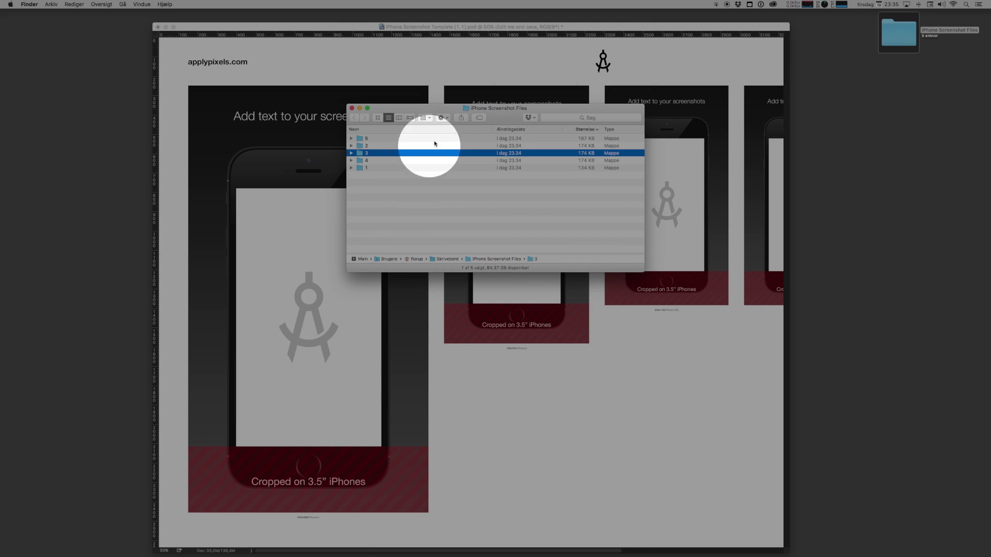